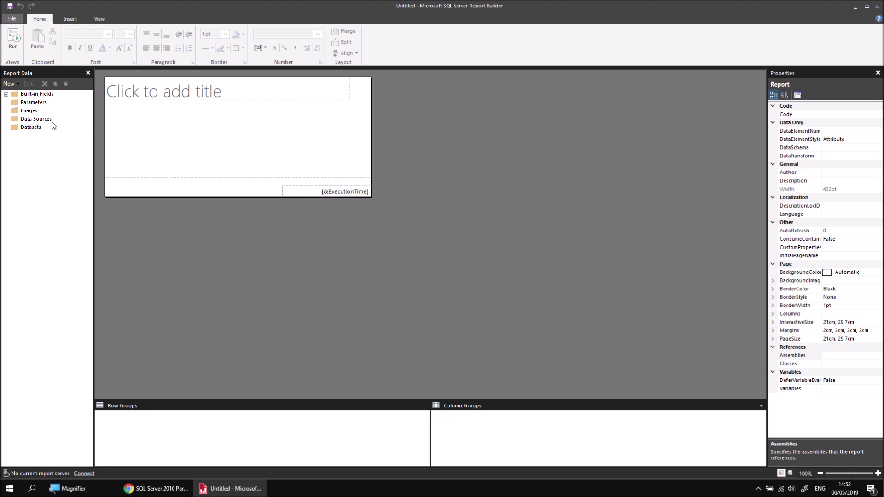
# - Look up the required-files download link in the description of the Wise Owl Movies Database video in the browser
pyautogui.click(158, 493)
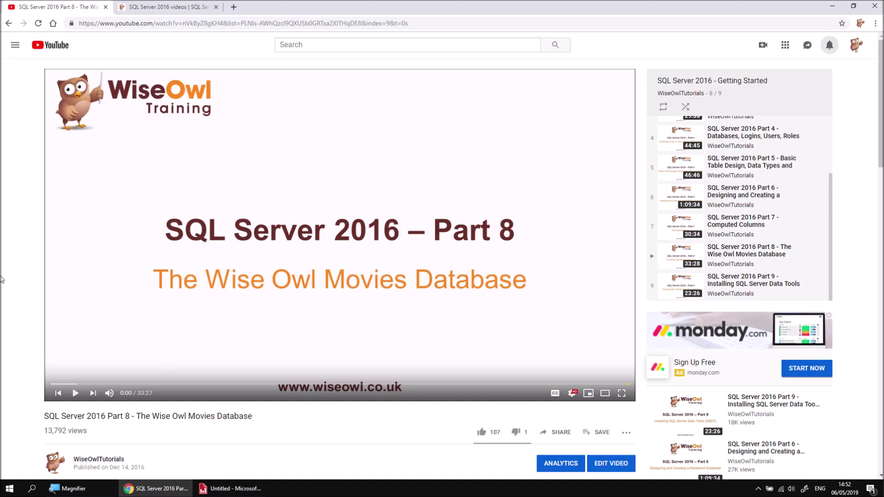
pyautogui.scroll(-3, 6, 276)
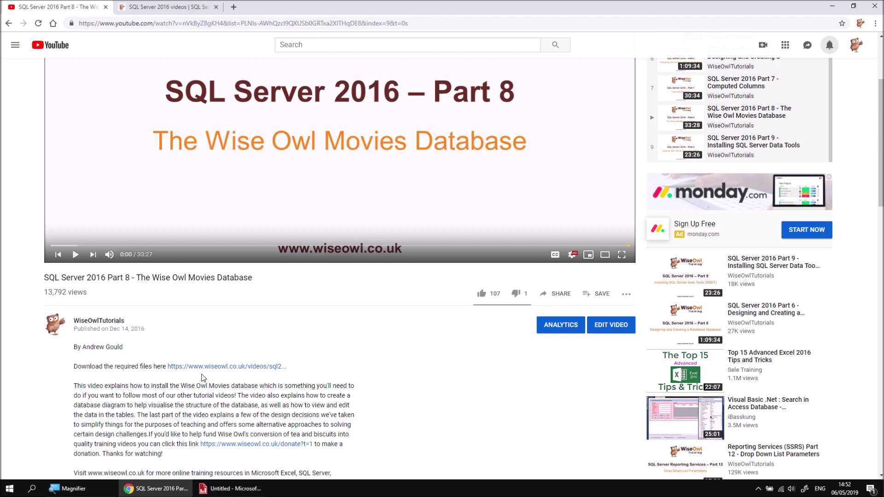
pyautogui.scroll(3, 203, 379)
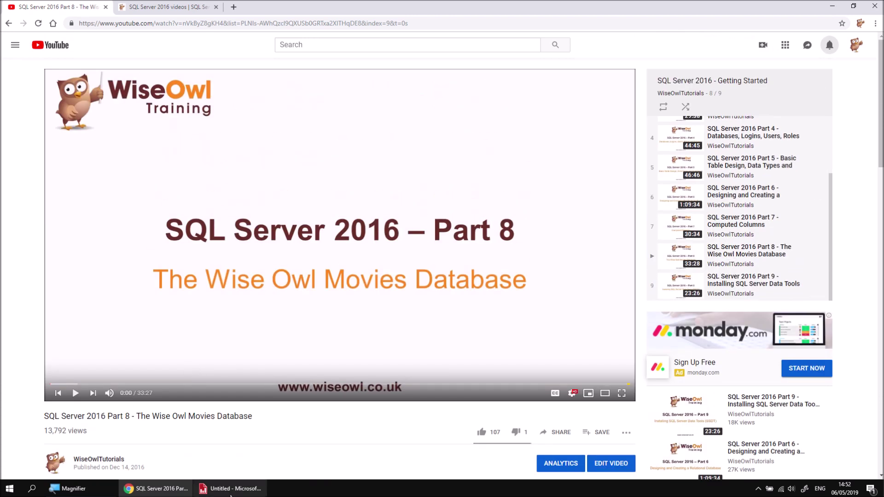
# - Back in Report Builder, add a data source named Movies that uses a connection embedded in the report
pyautogui.click(230, 489)
pyautogui.rightClick(48, 120)
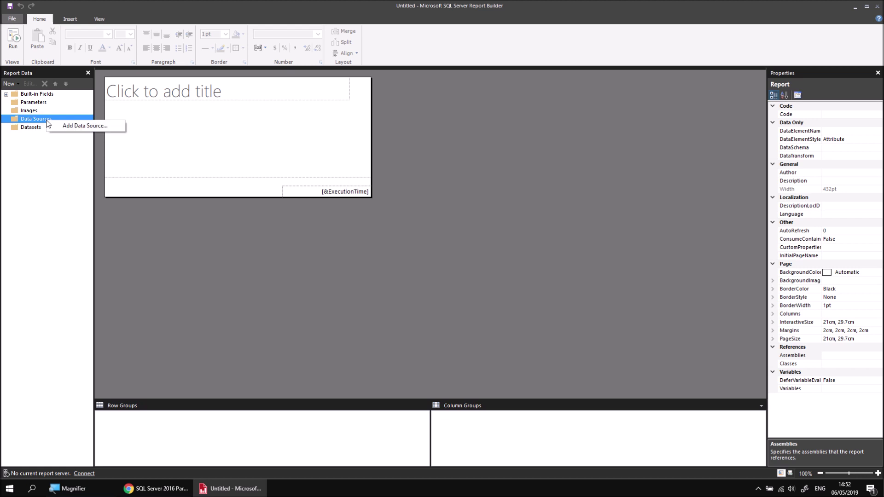
pyautogui.click(72, 129)
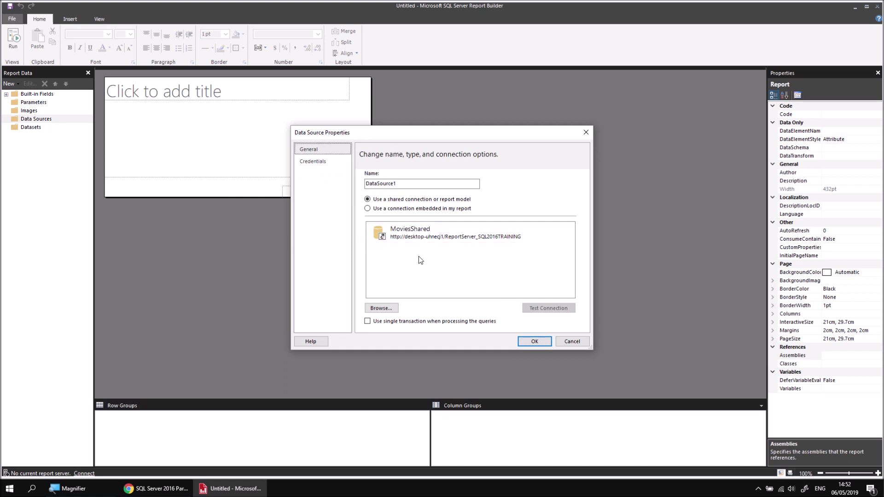
pyautogui.doubleClick(383, 183)
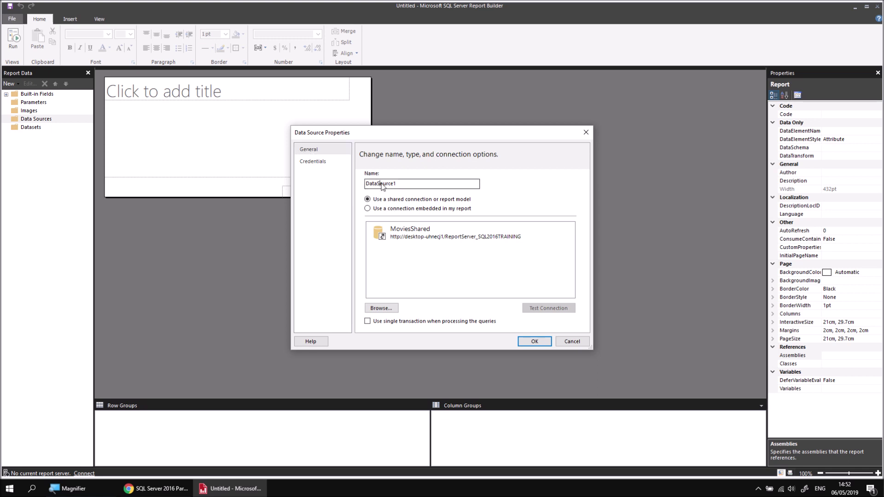
pyautogui.write('Movies')
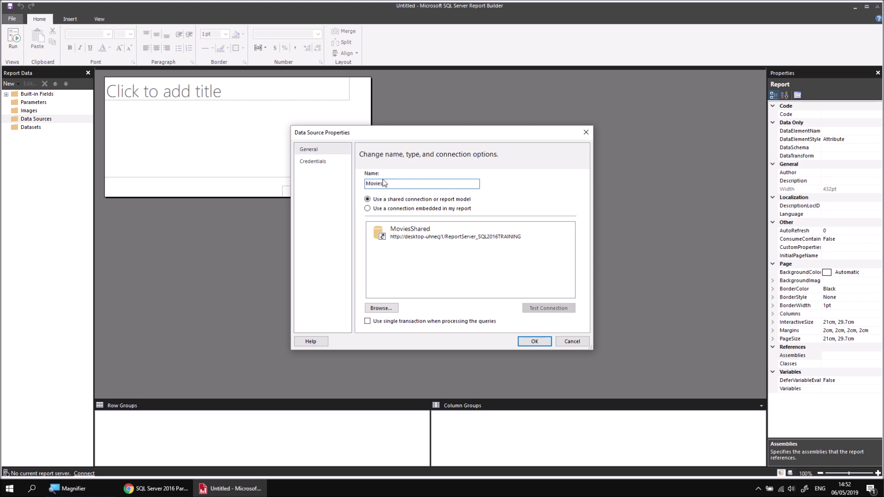
pyautogui.click(387, 209)
# - Build the data source's connection to the Movies database on server .\sql2016training and save the data source
pyautogui.click(561, 260)
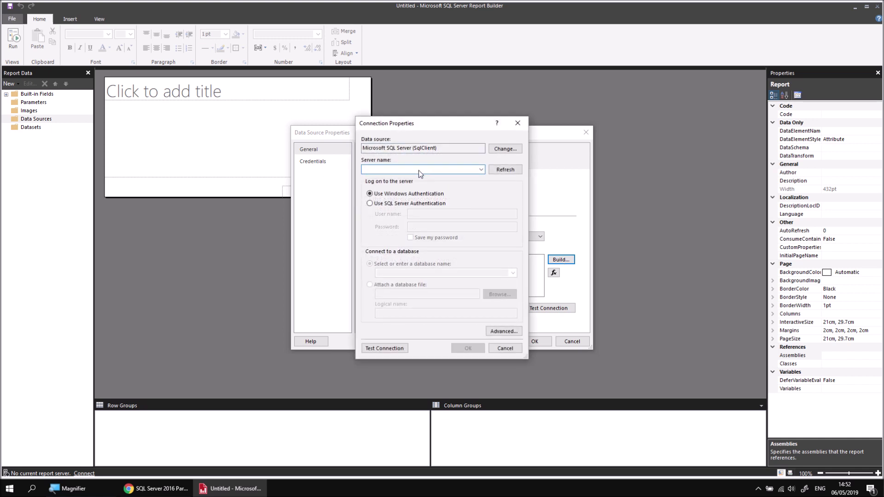
pyautogui.write('.\\sql')
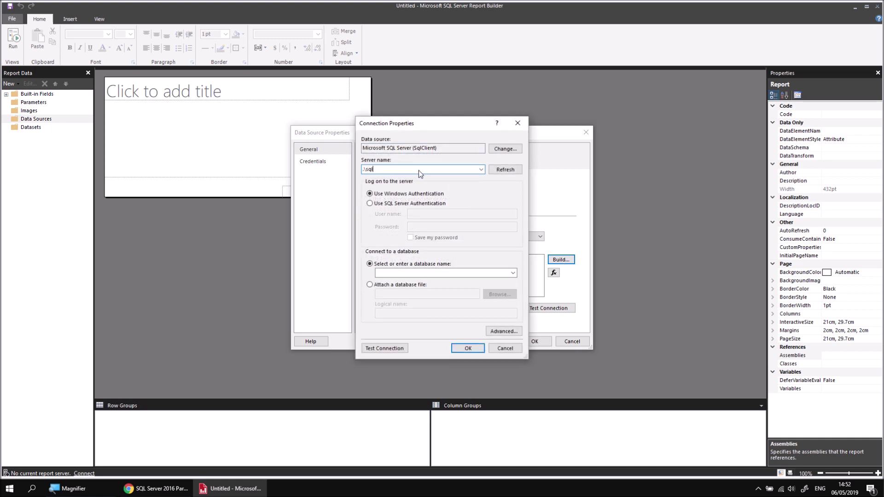
pyautogui.write('2016tra')
pyautogui.click(513, 273)
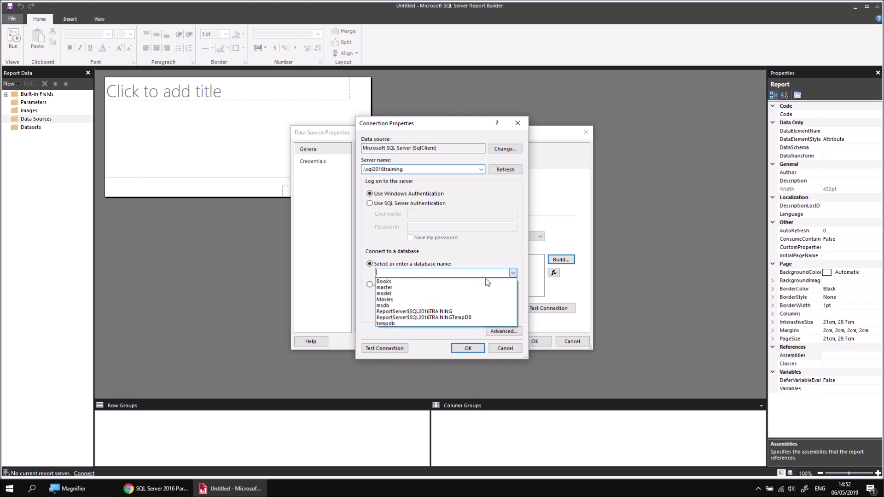
pyautogui.click(404, 300)
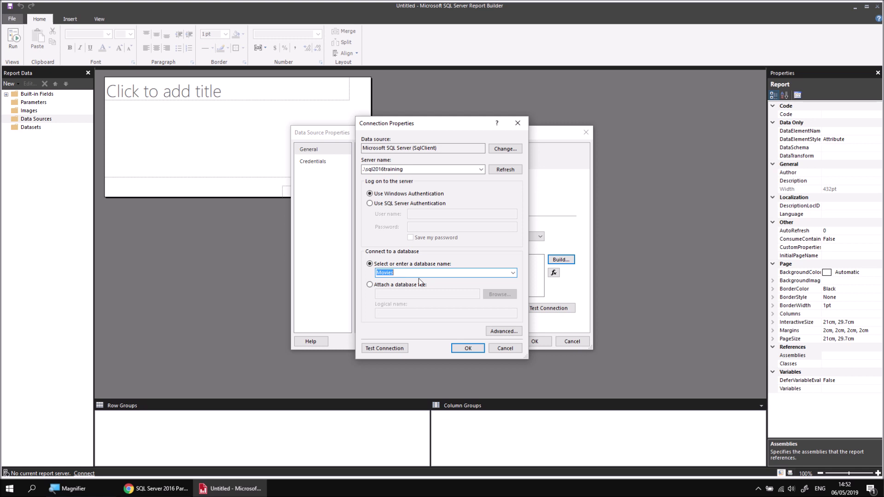
pyautogui.click(467, 349)
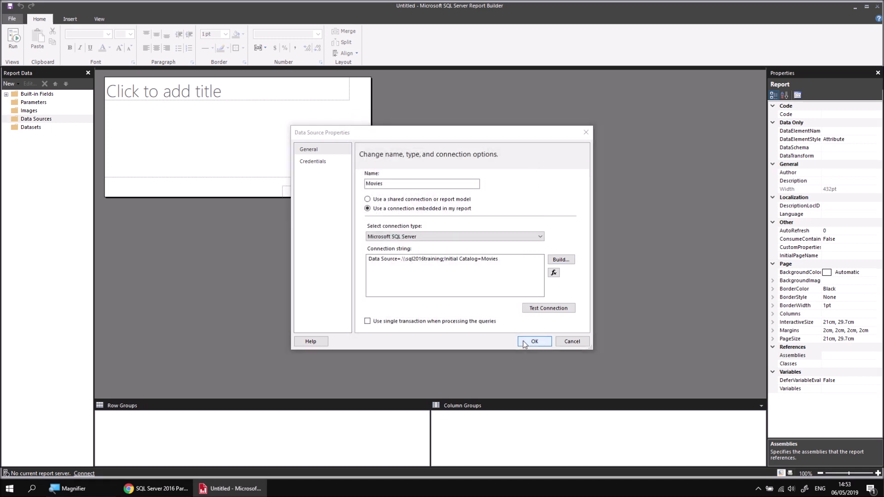
pyautogui.click(524, 344)
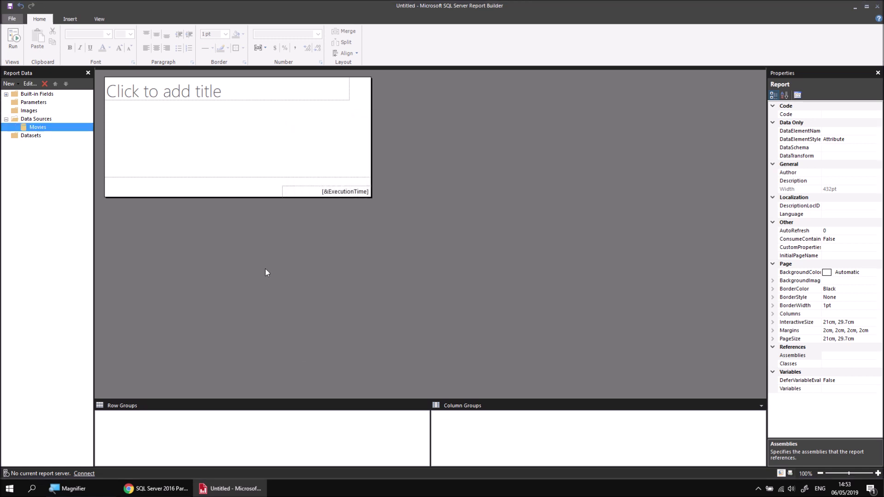
# - Add a dataset named Films based on the Movies data source
pyautogui.rightClick(46, 127)
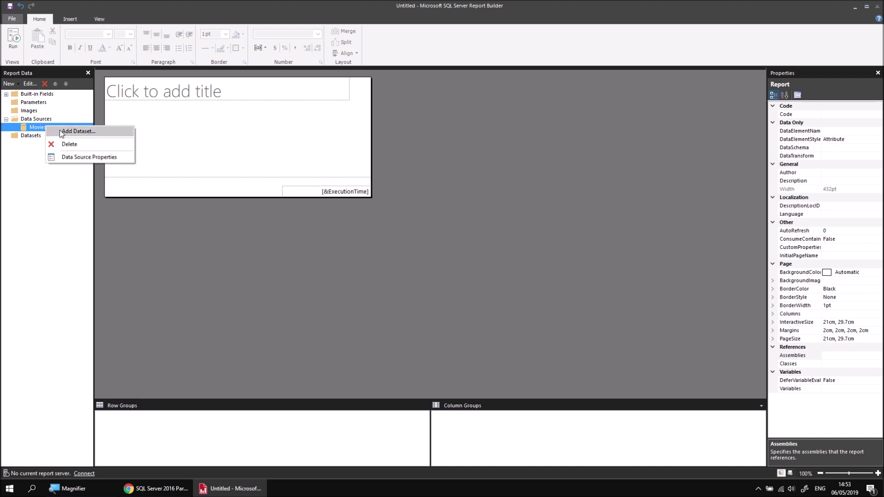
pyautogui.click(61, 132)
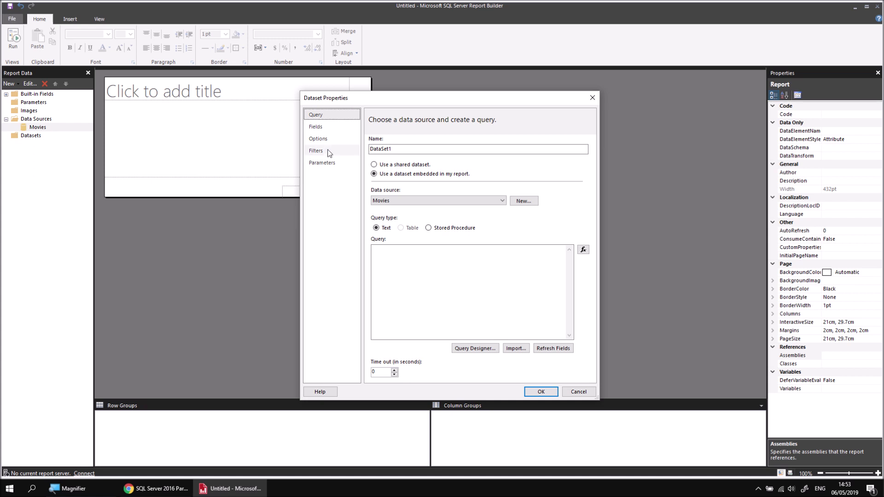
pyautogui.write('Films')
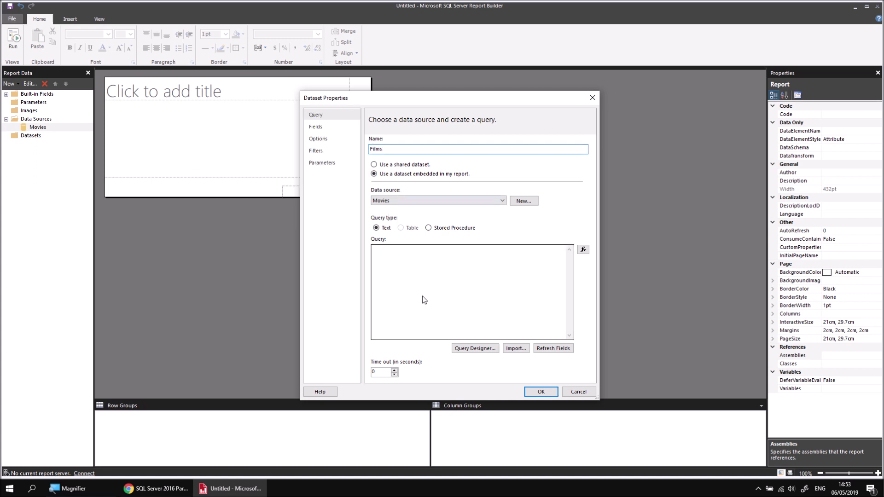
# - Design the dataset query with Title, RunTimeMinutes, BudgetDollars, BoxOfficeDollars and OscarWins from the Film table, and save the dataset
pyautogui.click(468, 350)
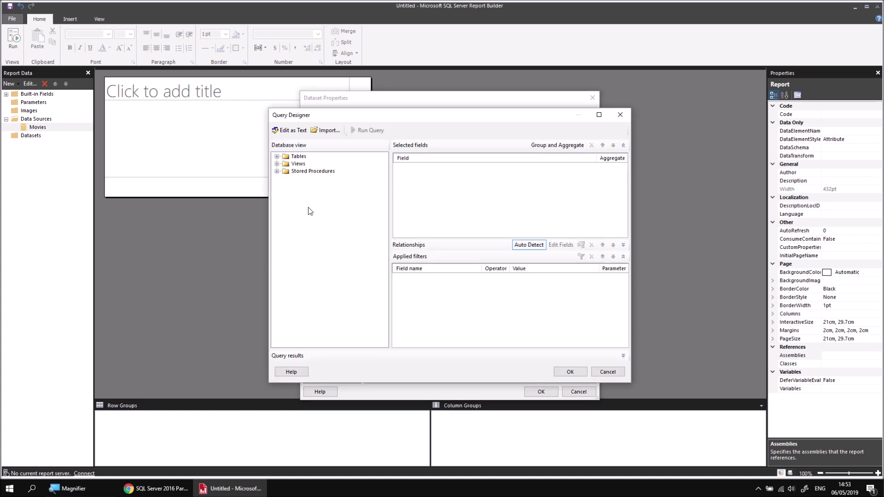
pyautogui.click(277, 157)
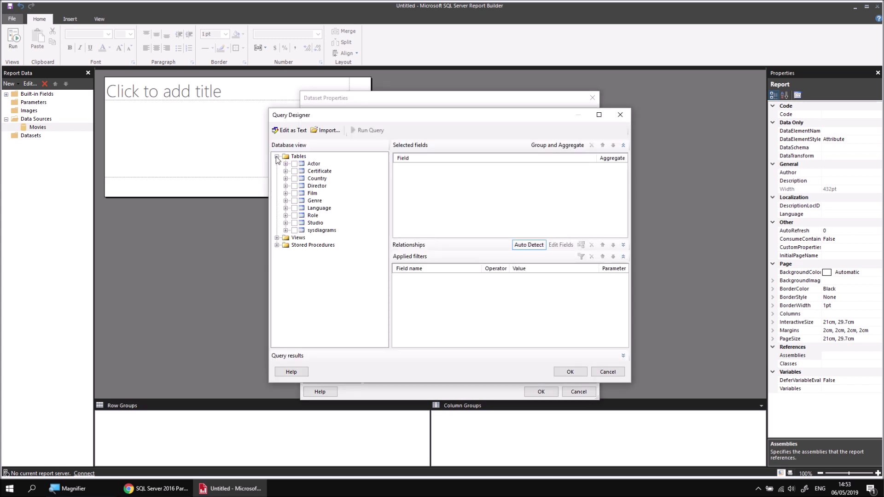
pyautogui.click(285, 194)
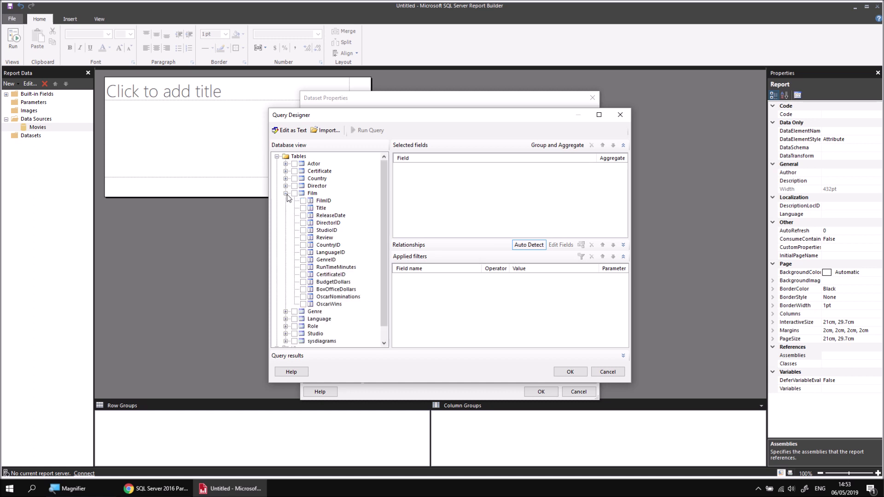
pyautogui.click(303, 208)
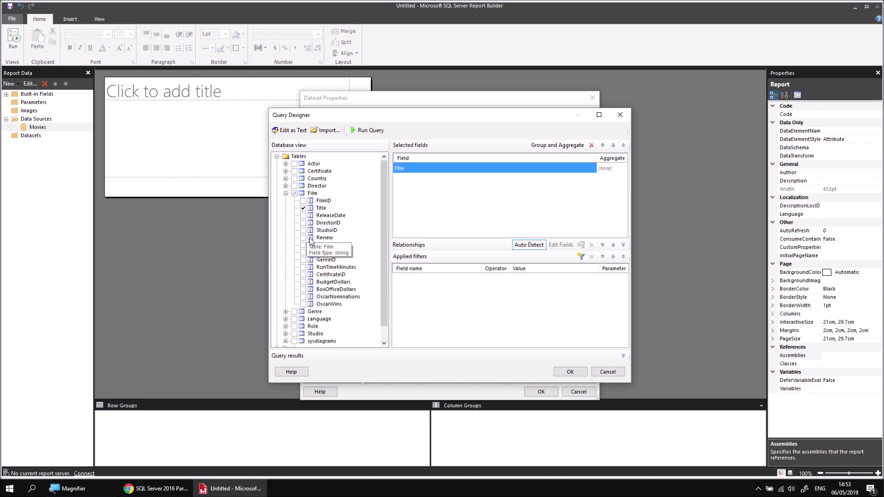
pyautogui.click(303, 267)
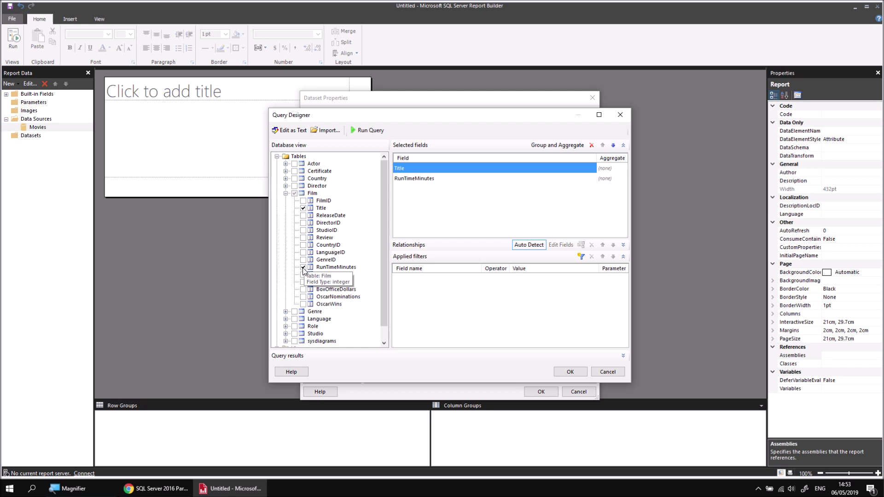
pyautogui.click(303, 282)
pyautogui.click(303, 289)
pyautogui.click(304, 304)
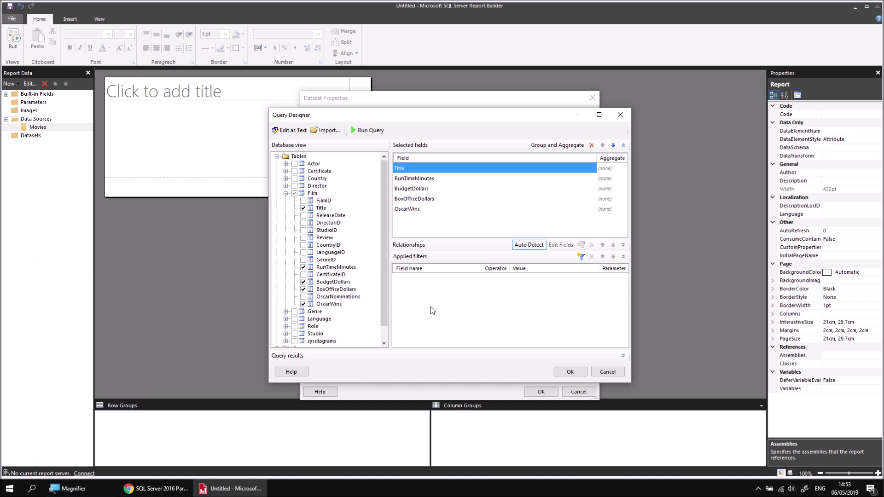
pyautogui.click(569, 372)
pyautogui.click(541, 392)
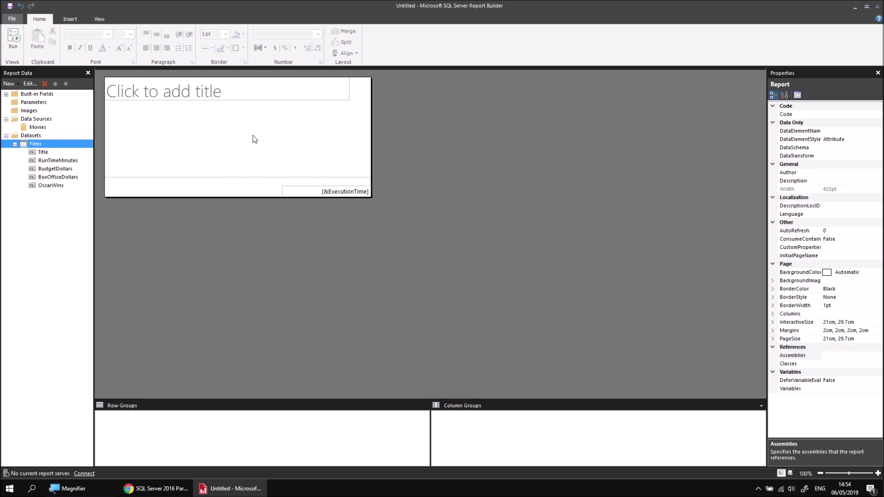
# - Delete the report's title text box and insert a table in the top-left corner of the report body
pyautogui.rightClick(276, 92)
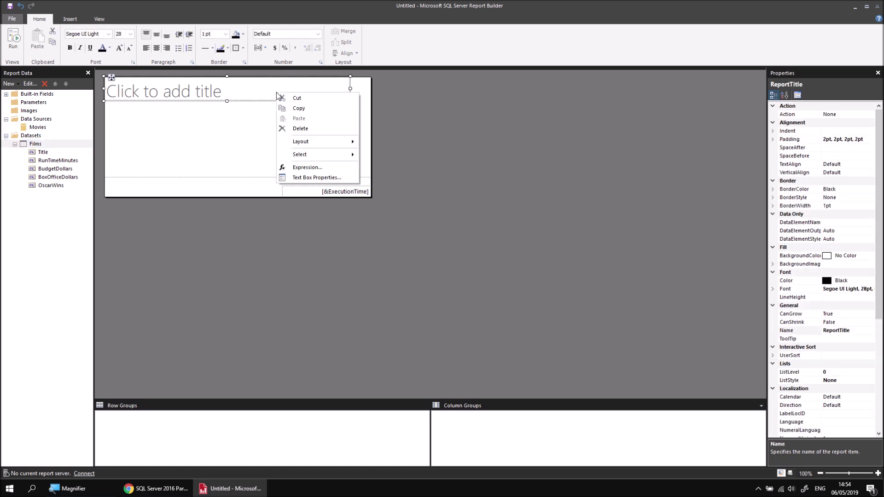
pyautogui.click(290, 129)
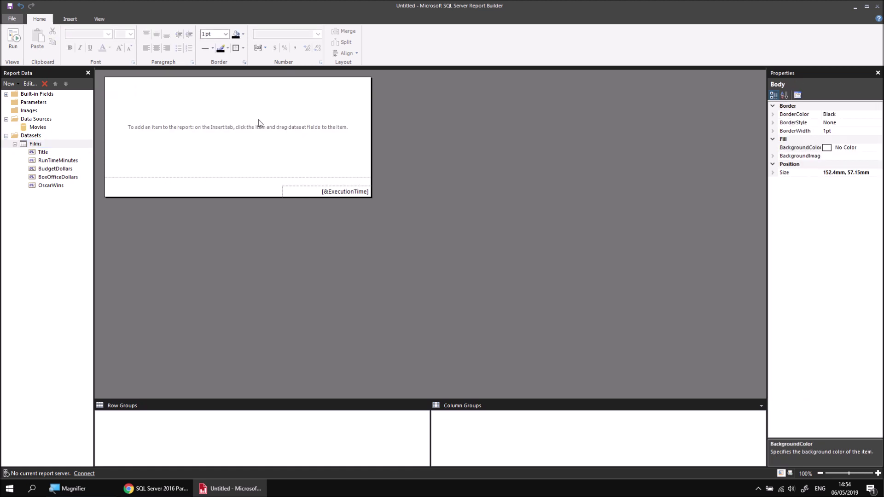
pyautogui.rightClick(106, 79)
pyautogui.moveTo(152, 117)
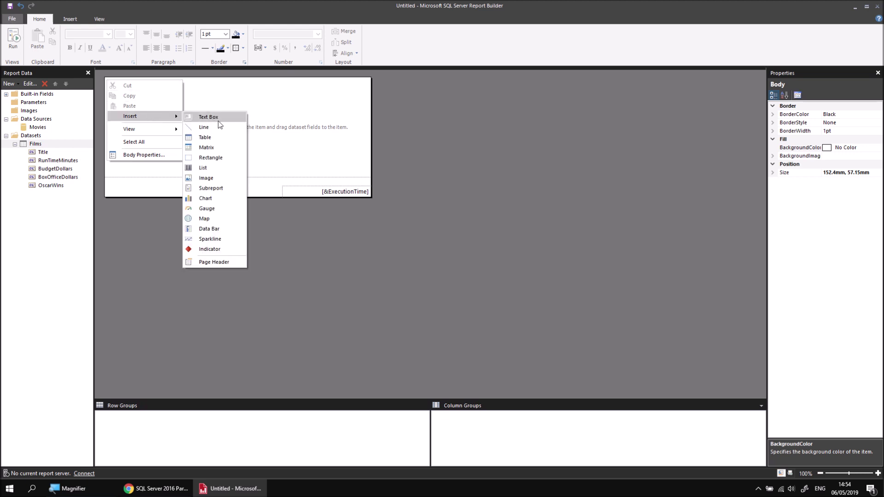
pyautogui.click(221, 136)
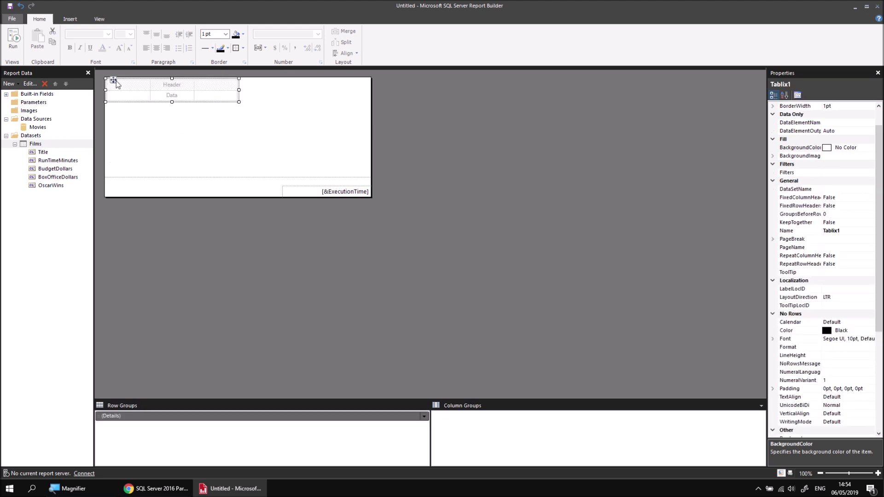
pyautogui.moveTo(115, 83); pyautogui.dragTo(114, 80)
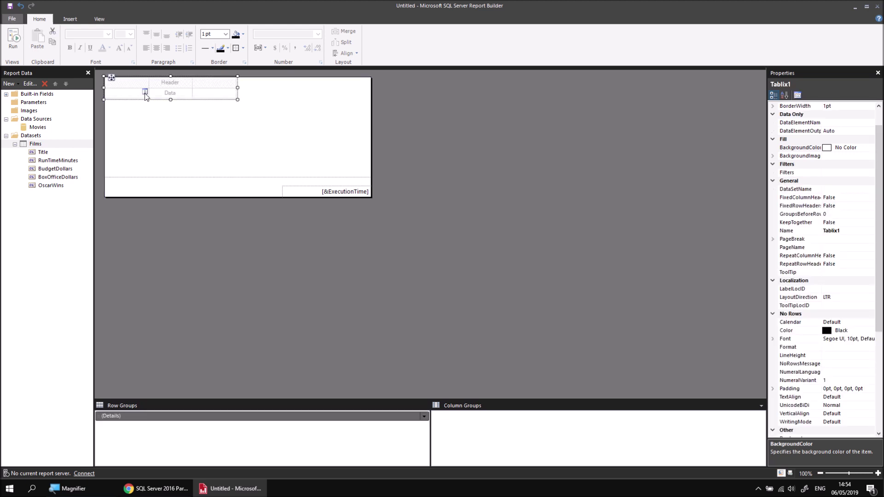
# - Assign Title, RunTimeMinutes and OscarWins to the three cells of the table's data row
pyautogui.click(145, 93)
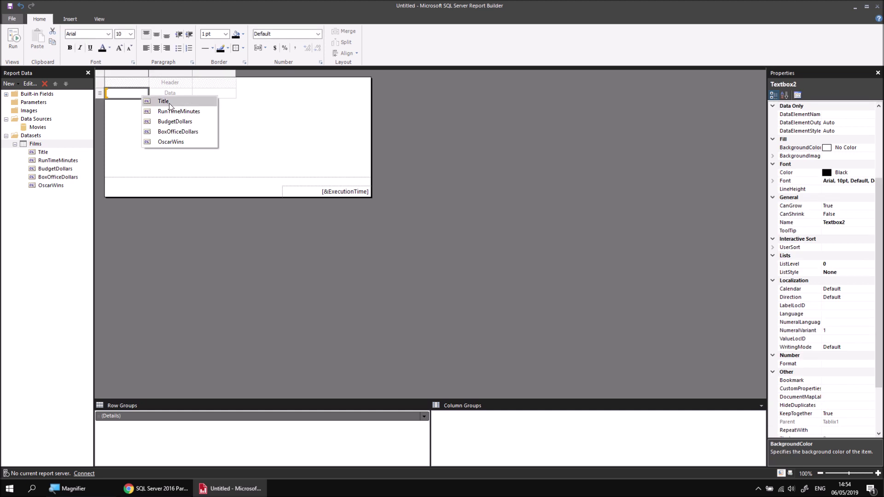
pyautogui.click(170, 104)
pyautogui.click(189, 94)
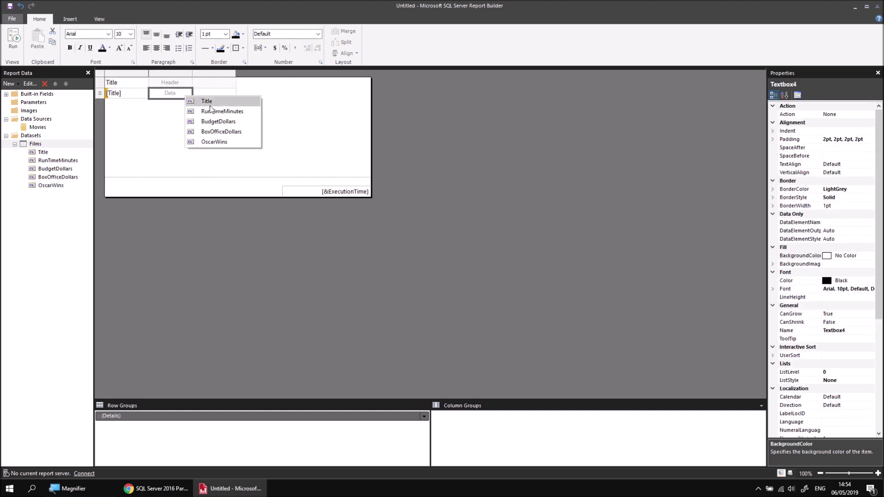
pyautogui.click(215, 112)
pyautogui.click(233, 93)
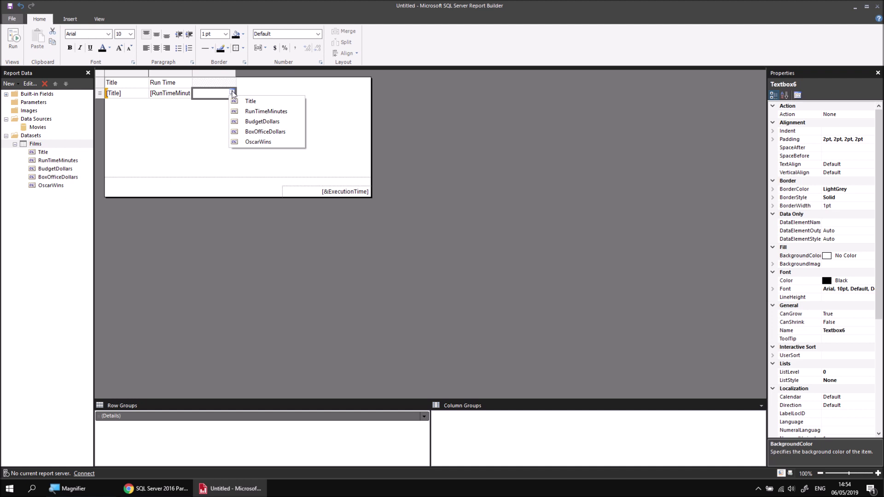
pyautogui.click(253, 141)
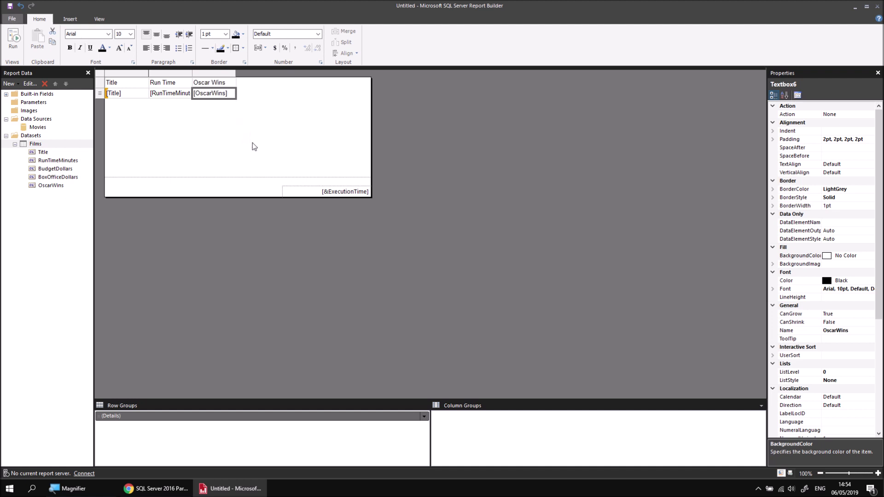
# - Add BudgetDollars and BoxOfficeDollars as two new columns at the right end of the table
pyautogui.click(54, 170)
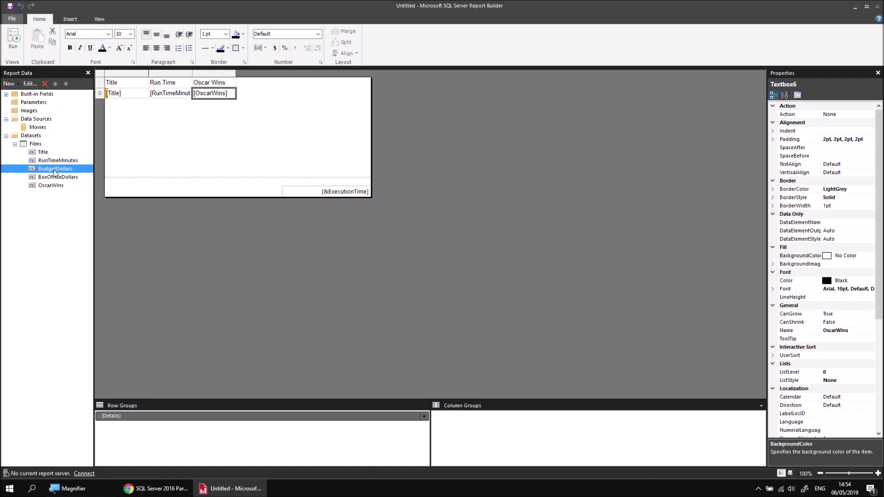
pyautogui.press('Left')
pyautogui.moveTo(152, 139); pyautogui.dragTo(231, 93)
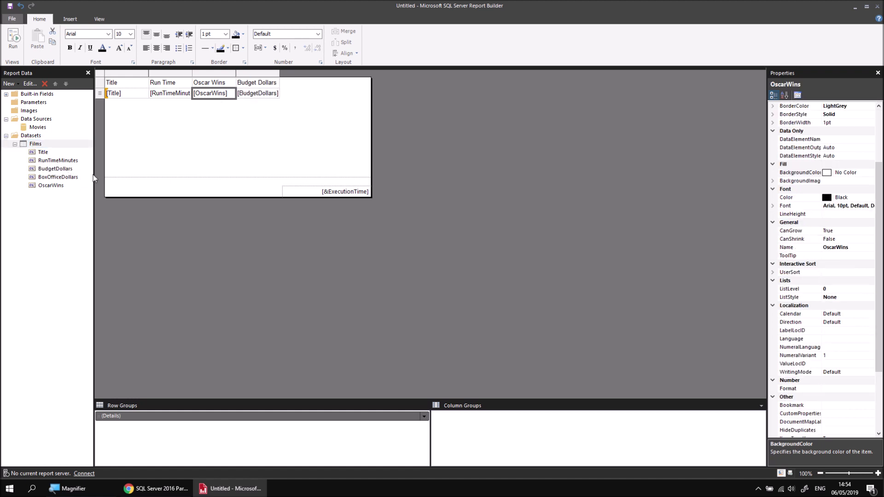
pyautogui.click(57, 185)
pyautogui.press('Left')
pyautogui.moveTo(239, 106); pyautogui.dragTo(309, 92)
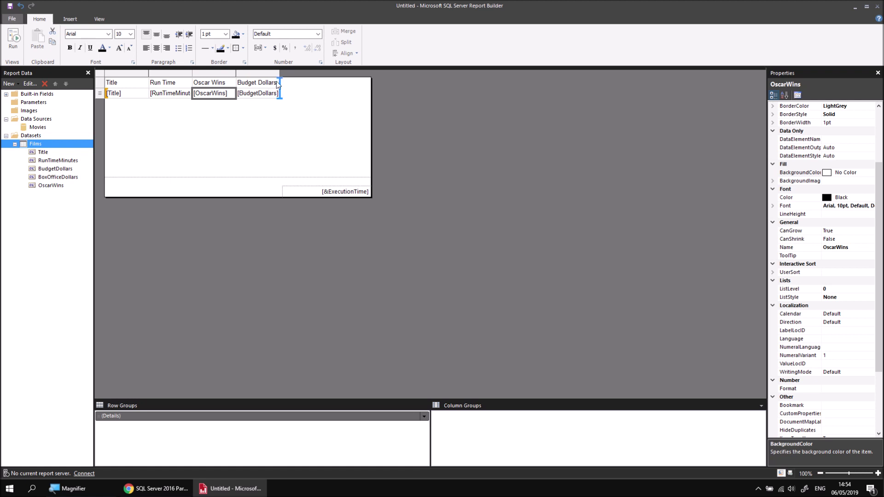
pyautogui.moveTo(274, 92); pyautogui.dragTo(275, 92)
# - Widen the table's Title column, run the report to preview it, and return to the design view
pyautogui.moveTo(148, 73); pyautogui.dragTo(192, 79)
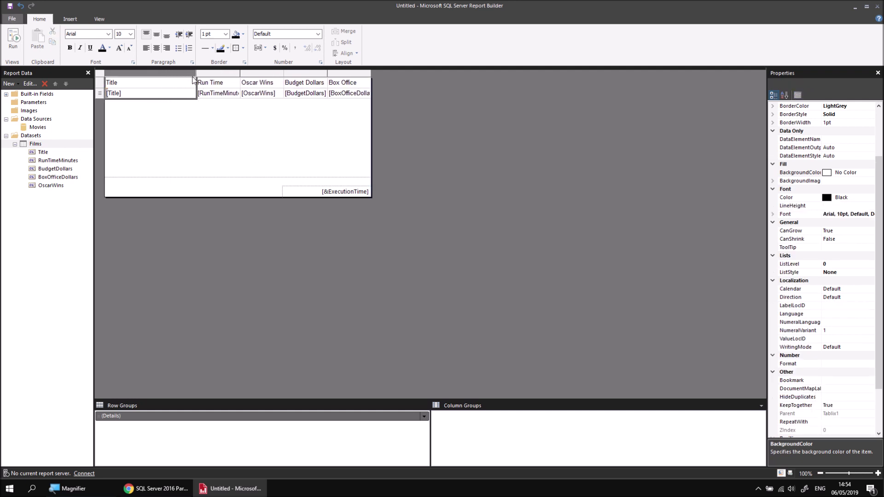
pyautogui.click(13, 39)
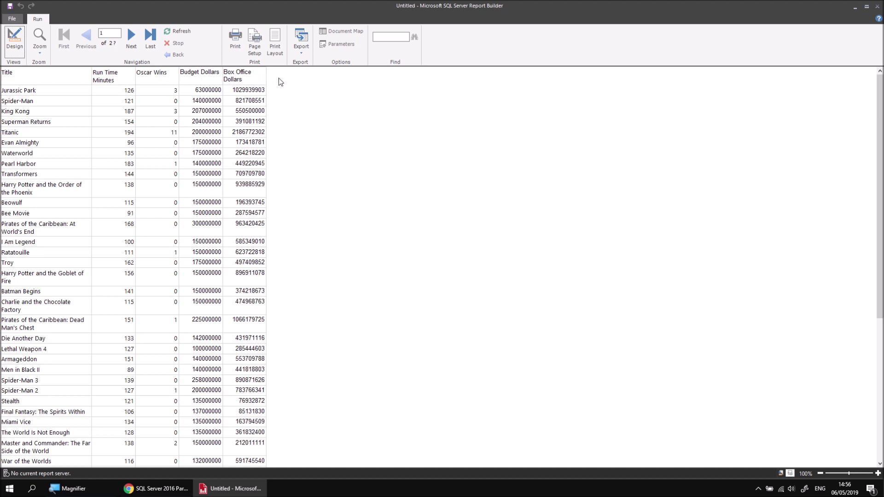
pyautogui.click(15, 43)
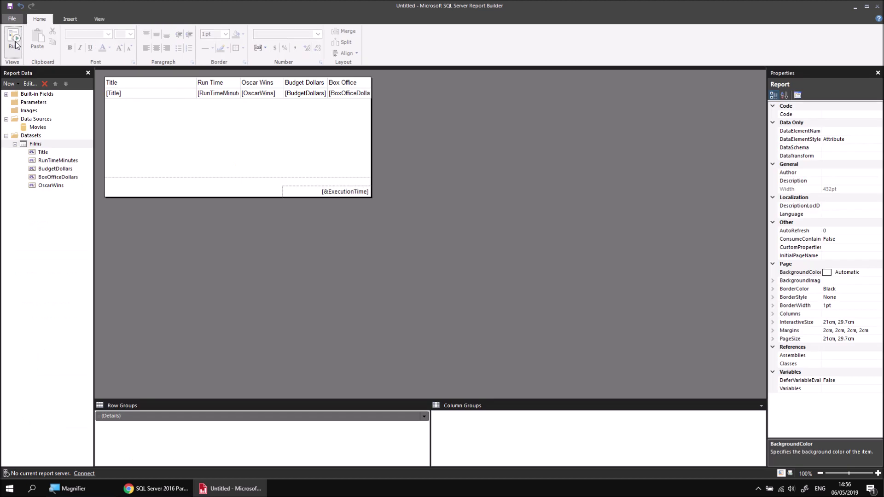
# - Insert a new row above the table's column heading row
pyautogui.click(148, 93)
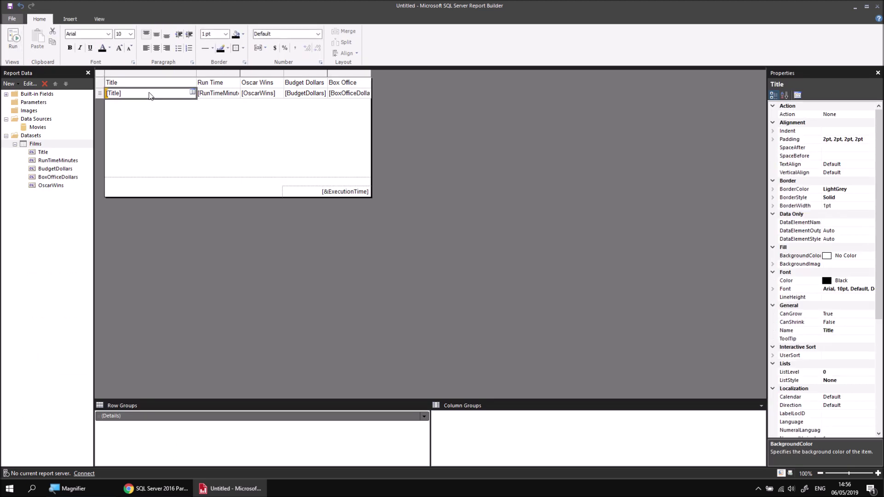
pyautogui.rightClick(101, 86)
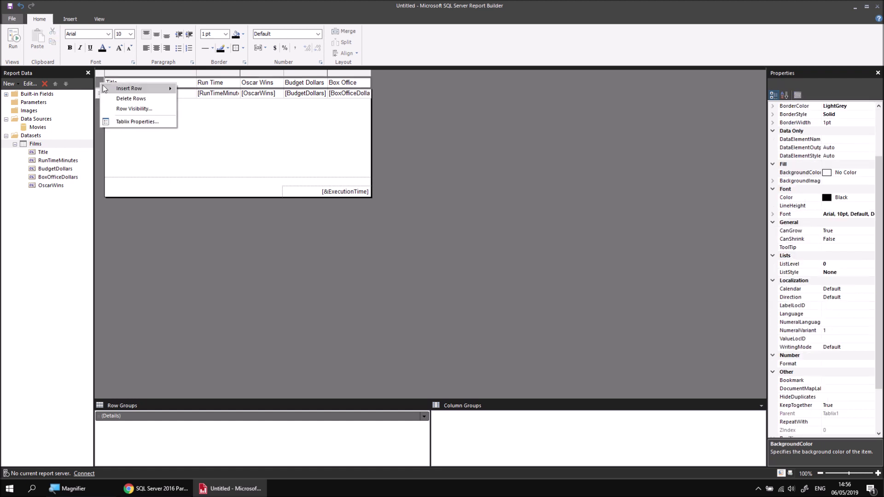
pyautogui.moveTo(119, 90)
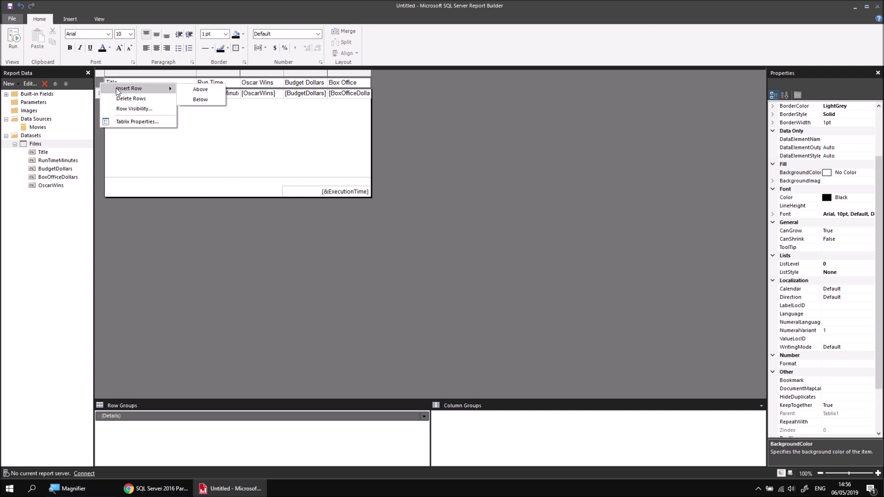
pyautogui.click(189, 89)
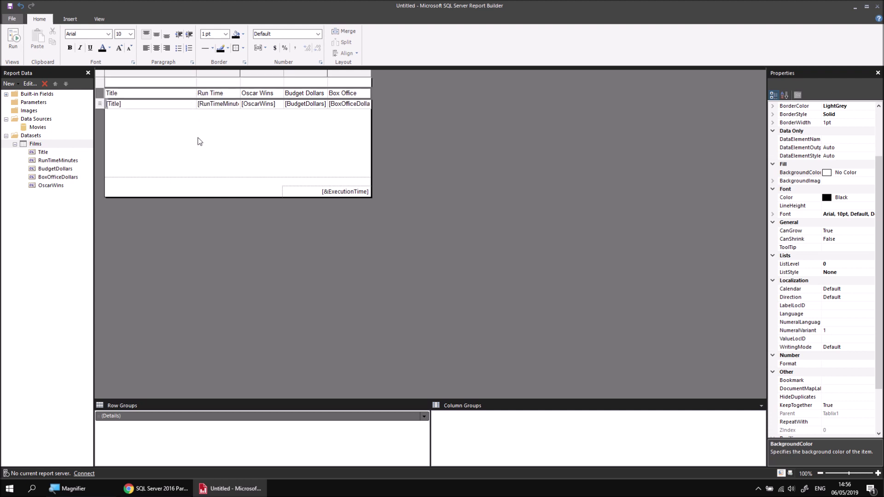
# - Merge all cells of the new first row and enter the title Movie List in it
pyautogui.moveTo(167, 85); pyautogui.dragTo(348, 87)
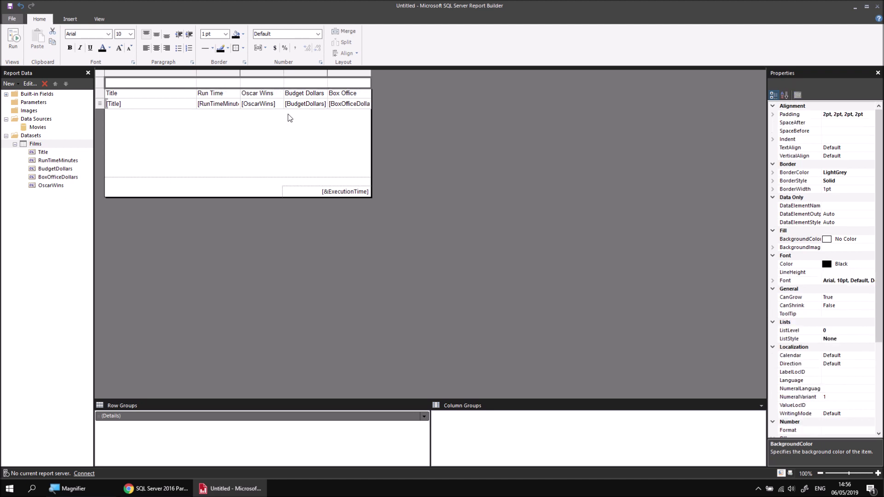
pyautogui.click(208, 130)
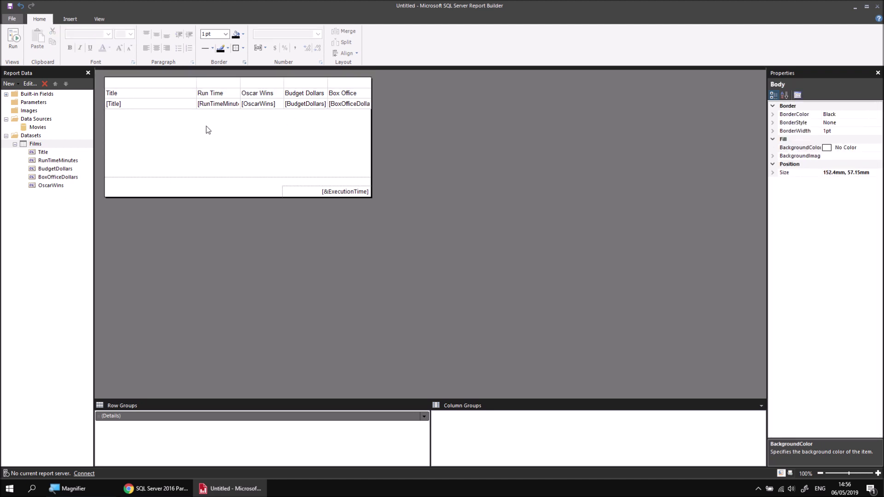
pyautogui.click(162, 83)
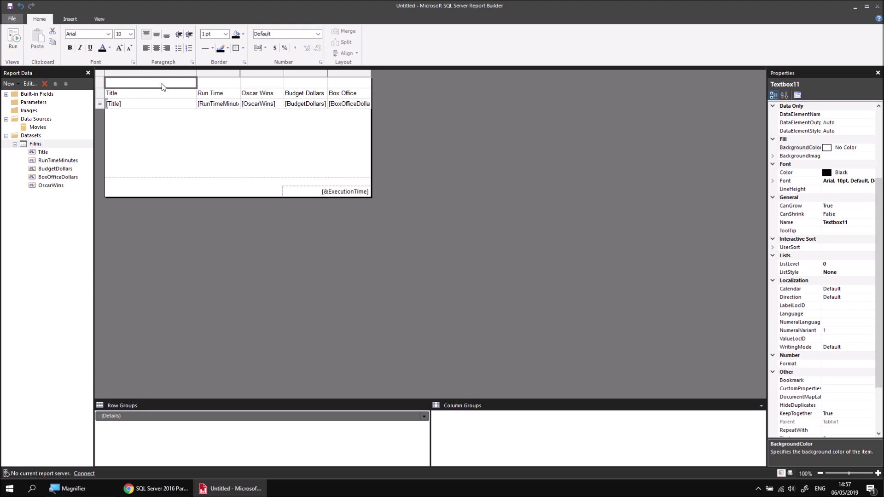
pyautogui.keyDown('shift'); pyautogui.click(350, 84); pyautogui.keyUp('shift')
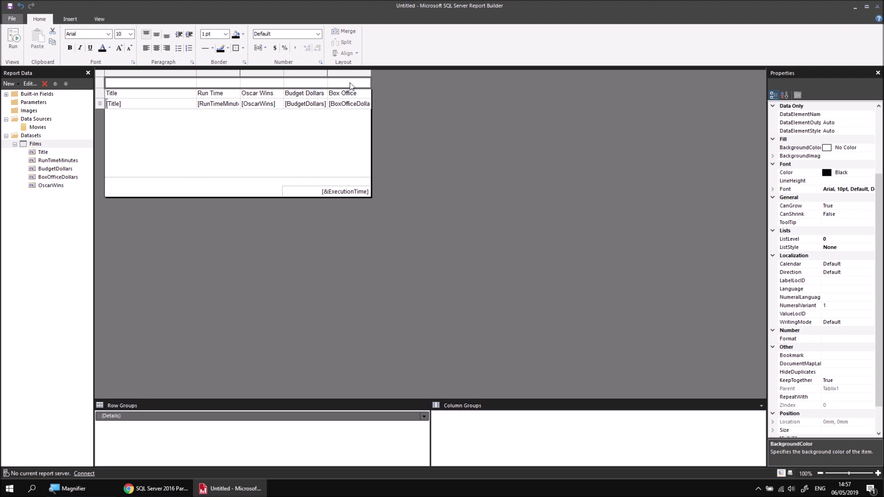
pyautogui.rightClick(258, 84)
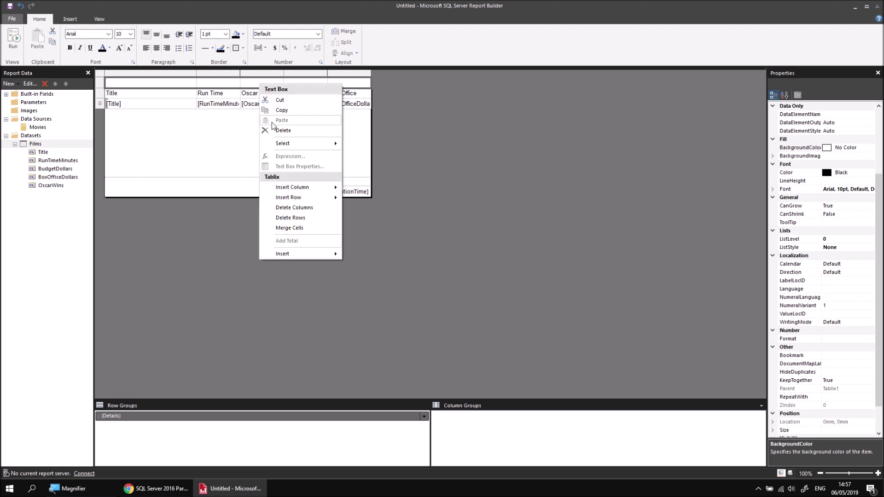
pyautogui.click(295, 228)
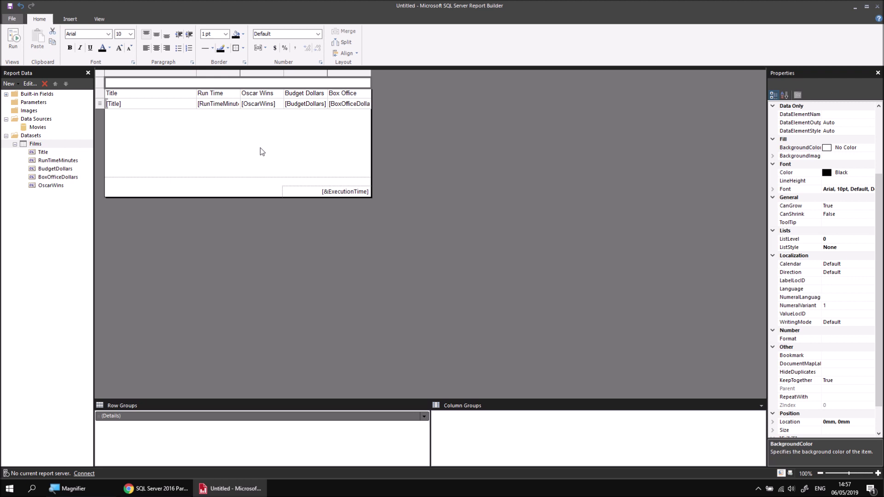
pyautogui.write('Movie List')
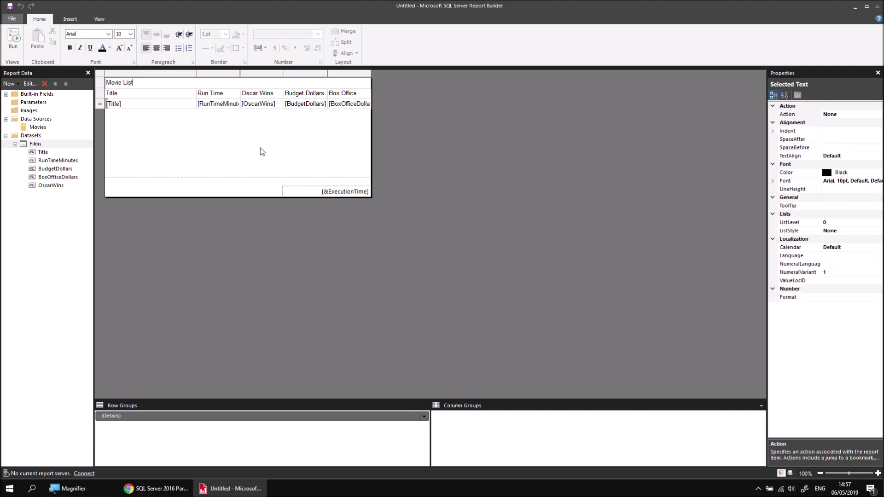
# - Centre the Movie List title and fill its merged cell with DarkBlue
pyautogui.click(179, 145)
pyautogui.click(187, 86)
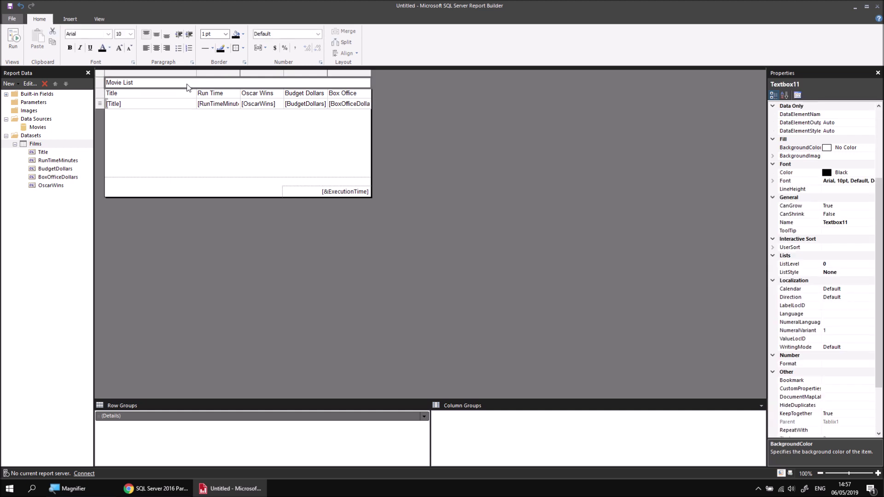
pyautogui.click(155, 48)
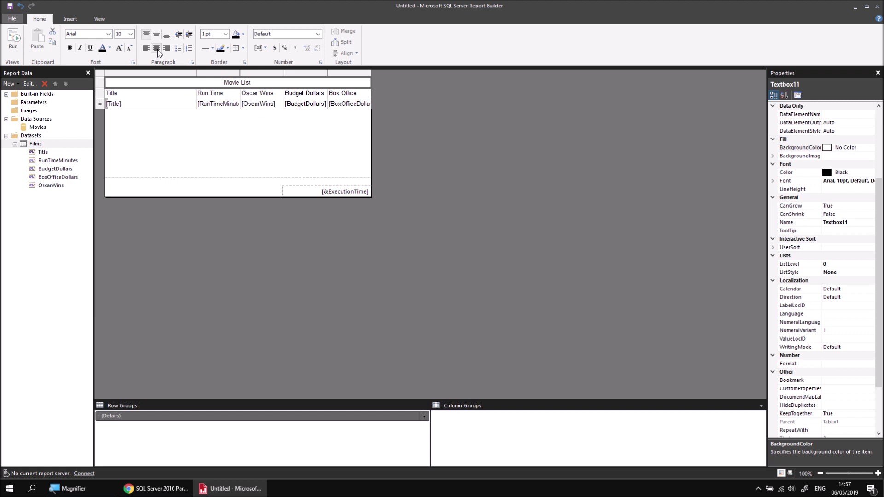
pyautogui.click(242, 34)
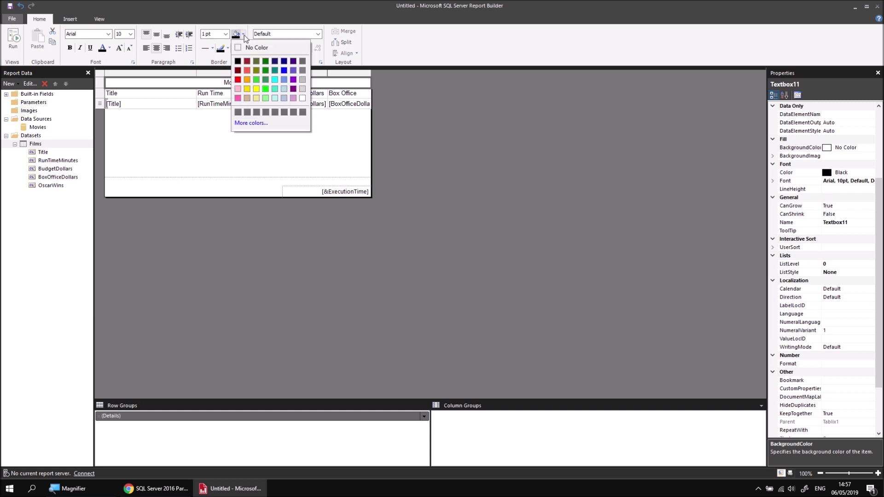
pyautogui.click(284, 62)
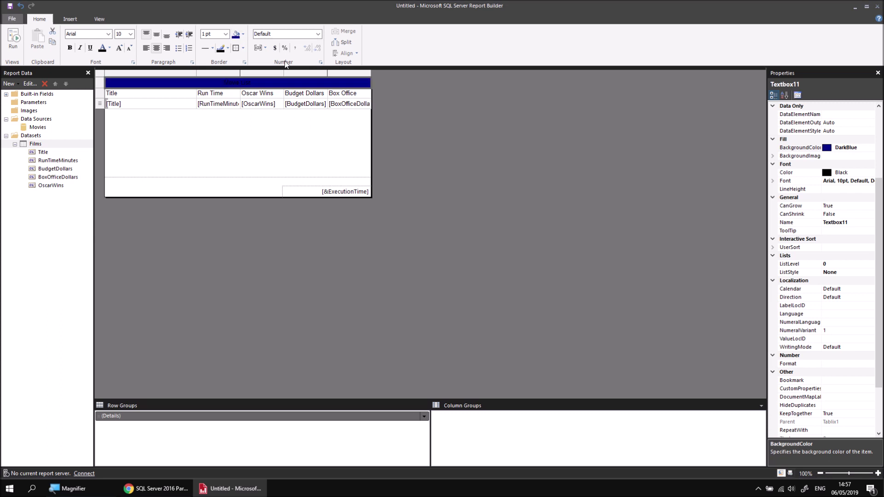
# - Format the Movie List title as white, bold, 14 pt text and increase the height of its row
pyautogui.click(110, 48)
pyautogui.click(152, 88)
pyautogui.click(69, 48)
pyautogui.click(130, 34)
pyautogui.scroll(3, 126, 48)
pyautogui.click(122, 70)
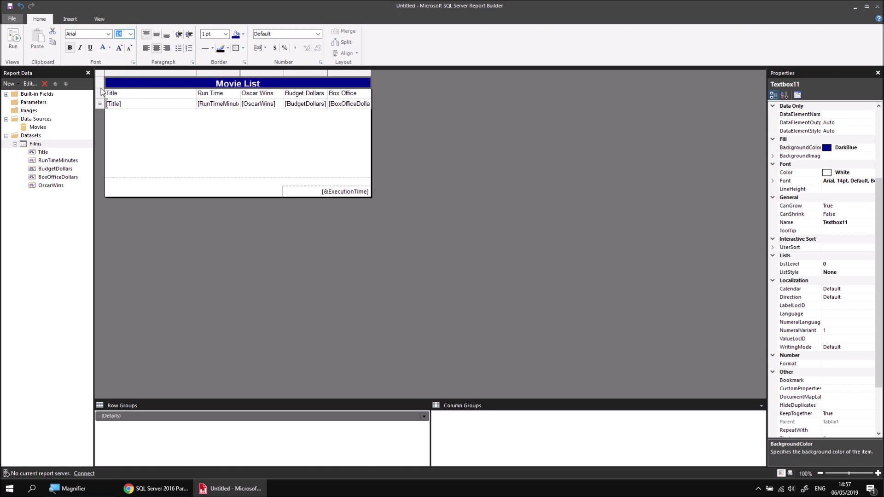
pyautogui.moveTo(101, 89); pyautogui.dragTo(101, 96)
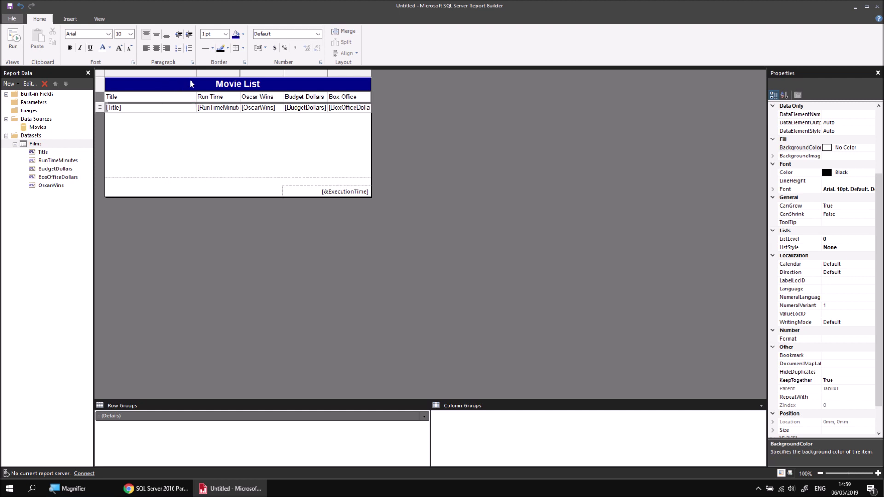
# - Widen the Title column further and shorten the Budget Dollars heading to Budget
pyautogui.moveTo(196, 77); pyautogui.dragTo(234, 77)
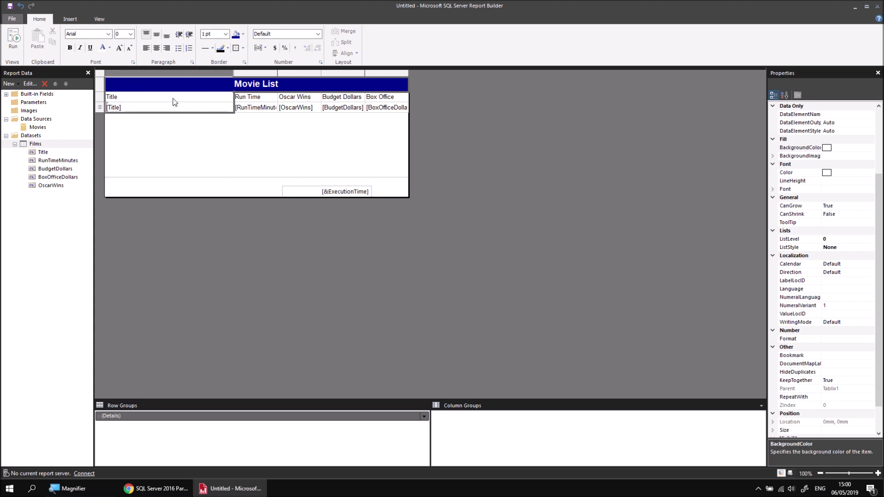
pyautogui.click(343, 98)
pyautogui.moveTo(341, 97); pyautogui.dragTo(363, 97)
pyautogui.press('Delete')
# - Remove Dollars from the Box Office heading and Minutes from the Run Time heading
pyautogui.click(395, 99)
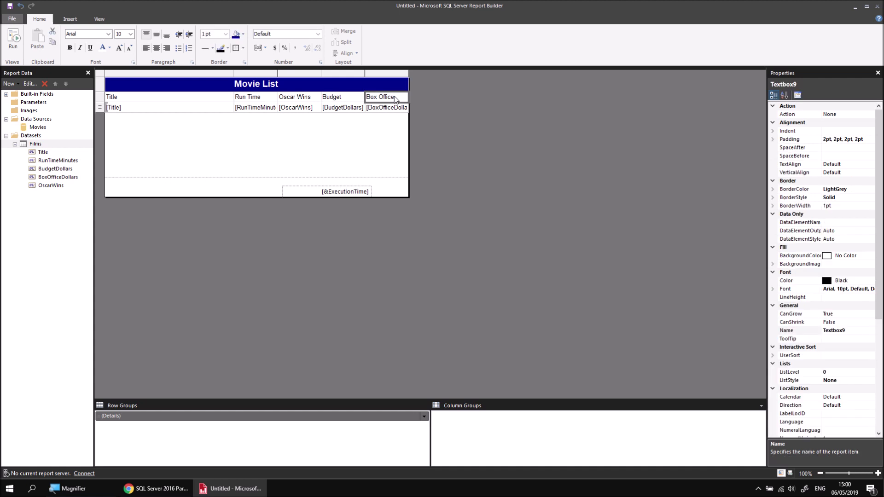
pyautogui.click(396, 100)
pyautogui.moveTo(395, 101); pyautogui.dragTo(397, 106)
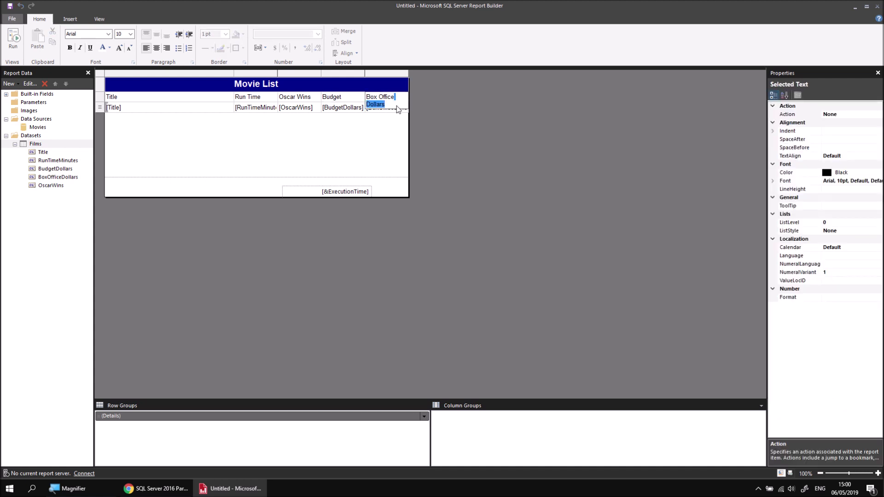
pyautogui.press('Delete')
pyautogui.click(264, 97)
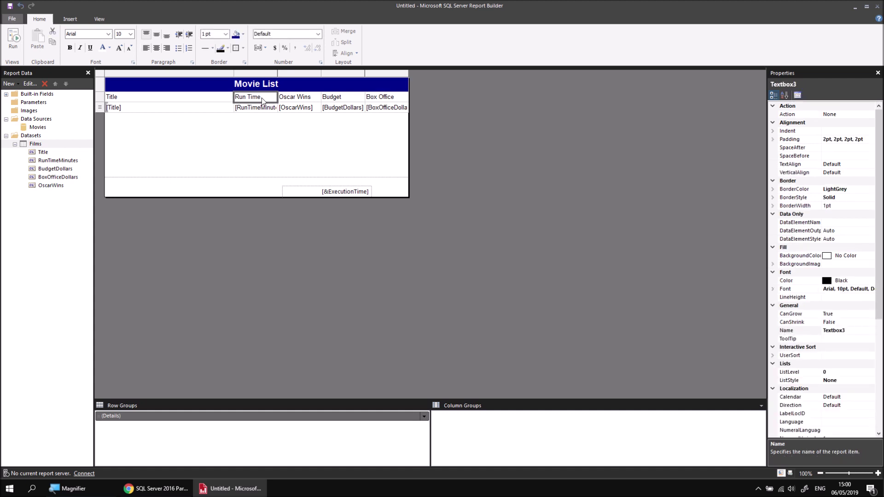
pyautogui.click(262, 97)
pyautogui.moveTo(261, 97); pyautogui.dragTo(267, 111)
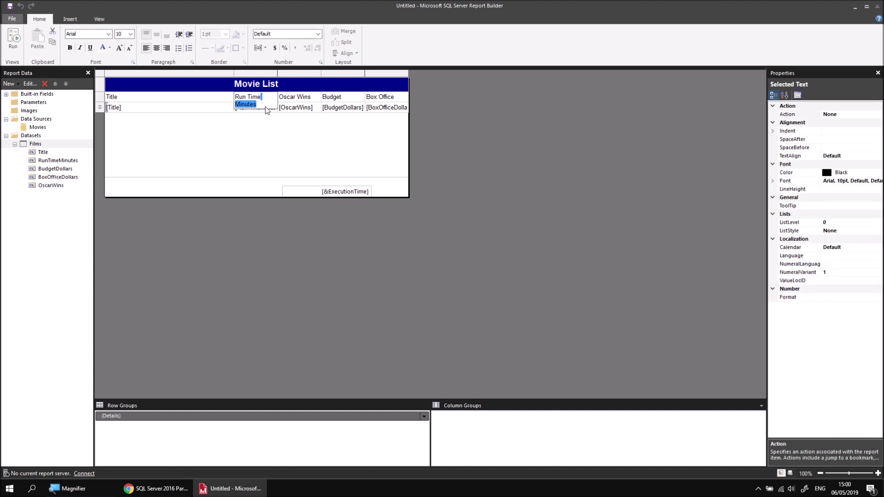
pyautogui.press('Delete')
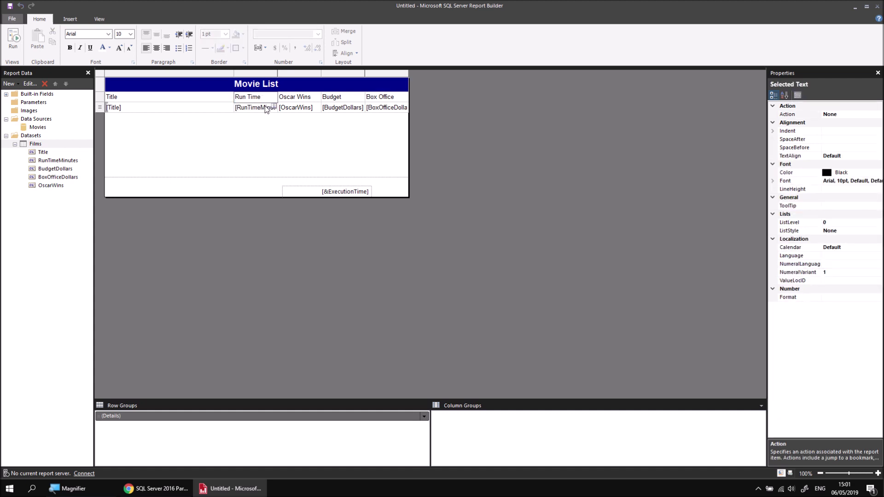
# - Fill the column heading row with LightSteelBlue and make its text bold
pyautogui.click(101, 98)
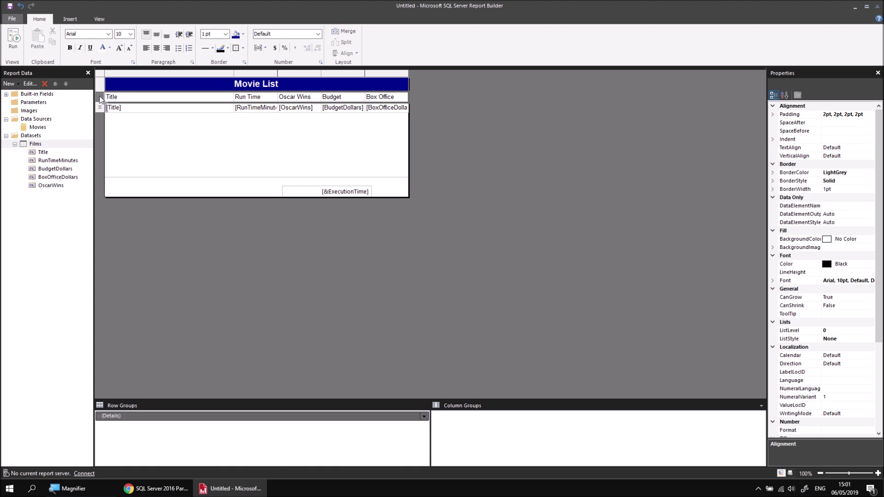
pyautogui.click(243, 35)
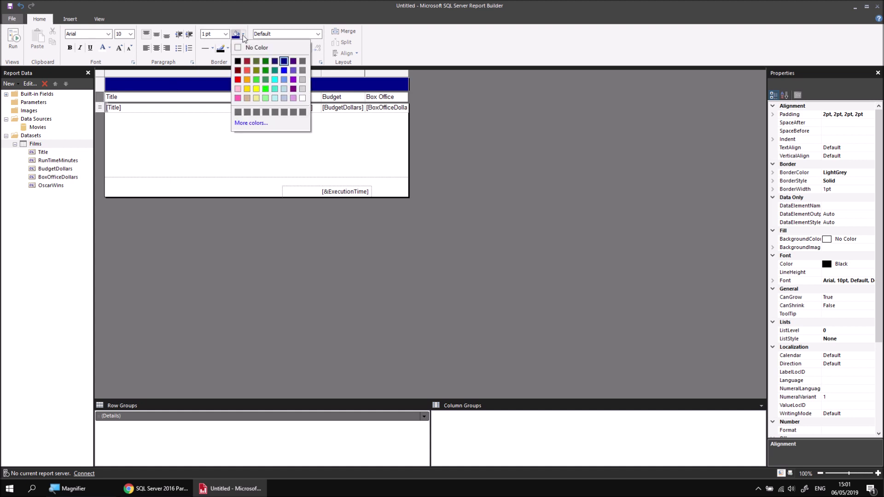
pyautogui.click(284, 98)
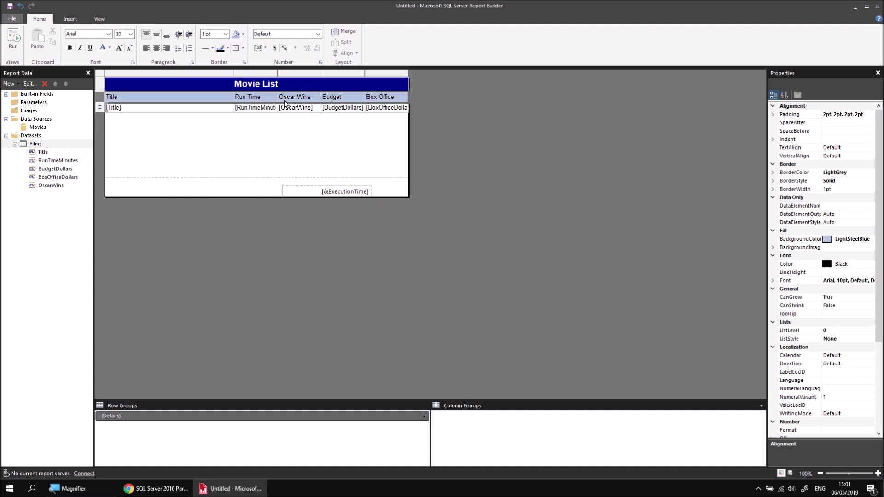
pyautogui.click(70, 49)
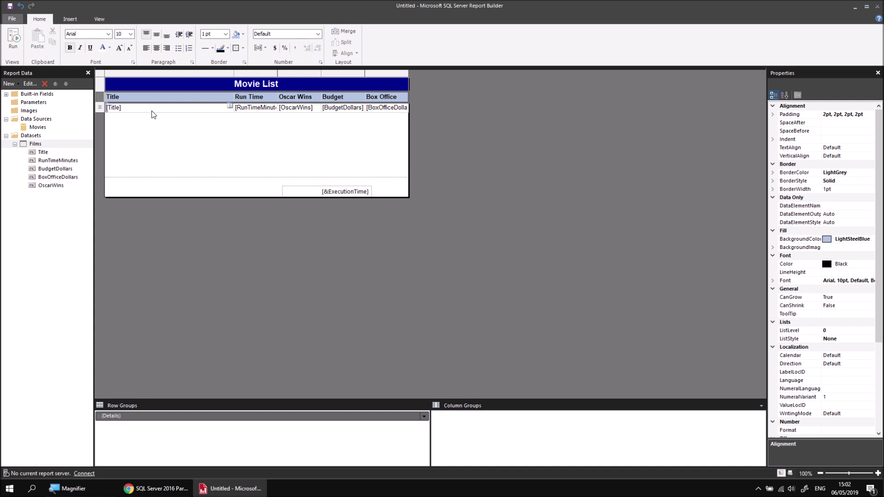
pyautogui.rightClick(100, 99)
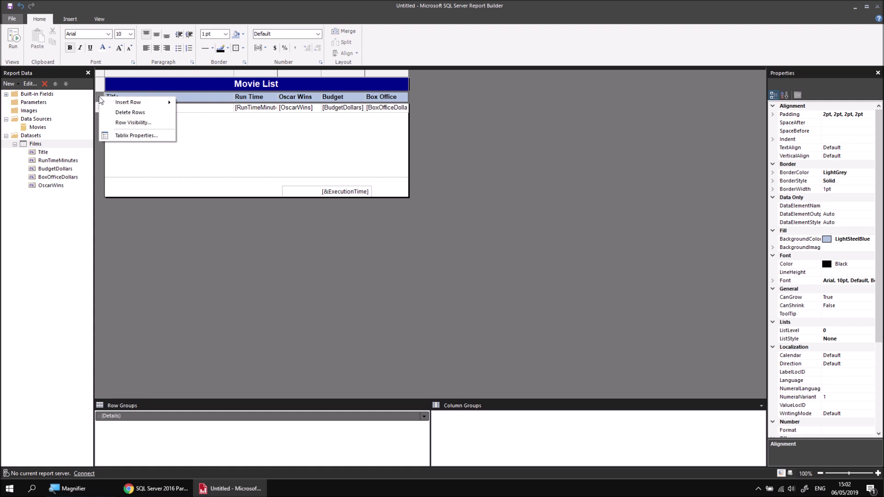
pyautogui.moveTo(140, 100)
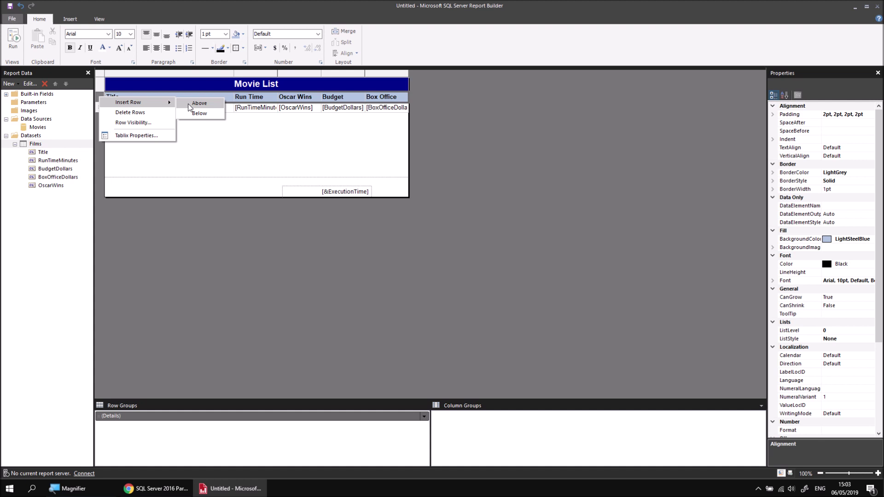
pyautogui.click(203, 137)
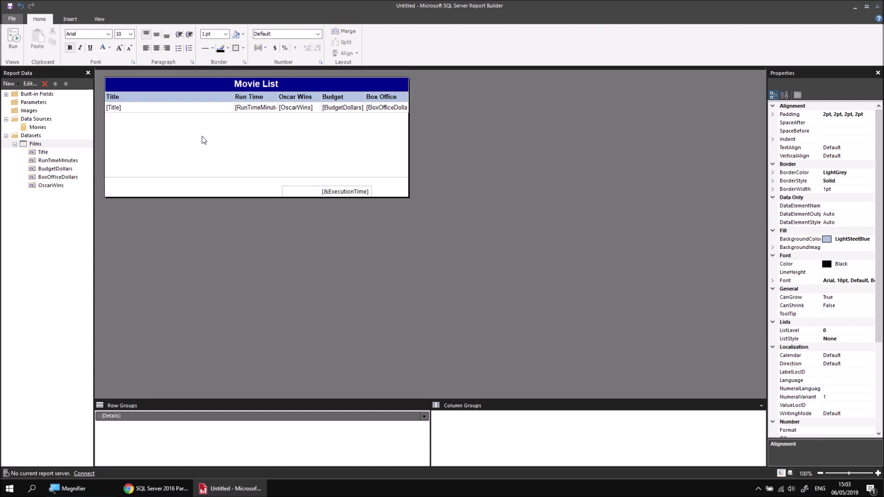
# - Insert a row inside the details group below the film fields, and preview the report before returning to the design
pyautogui.click(153, 110)
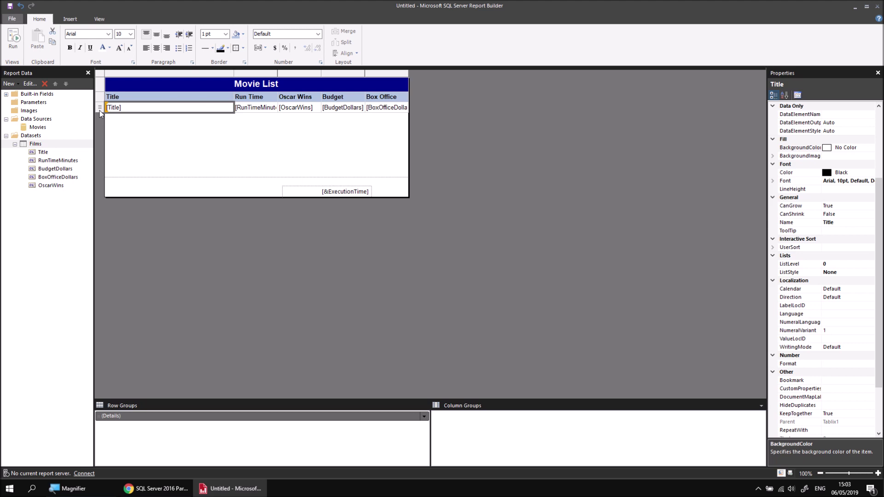
pyautogui.press('super+plus')
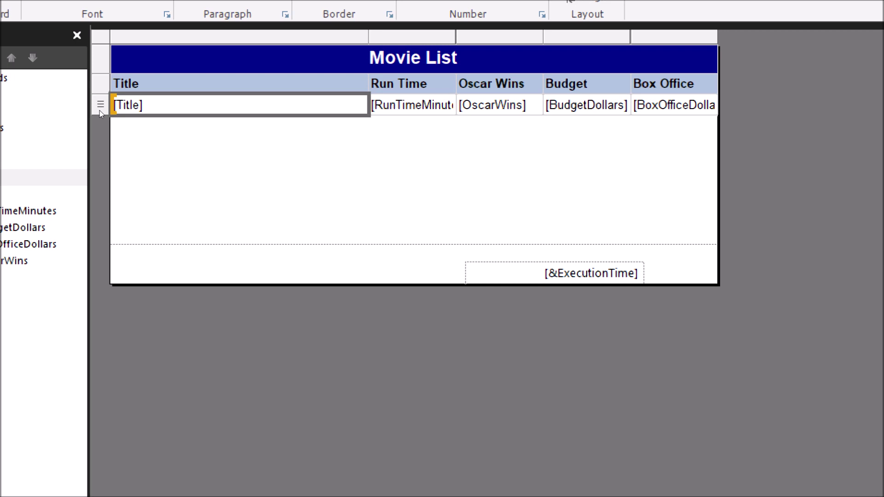
pyautogui.rightClick(101, 112)
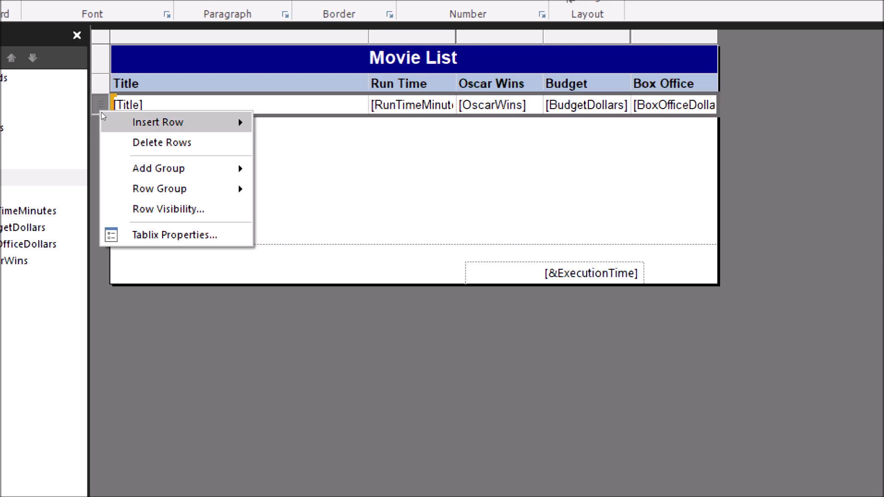
pyautogui.moveTo(104, 117)
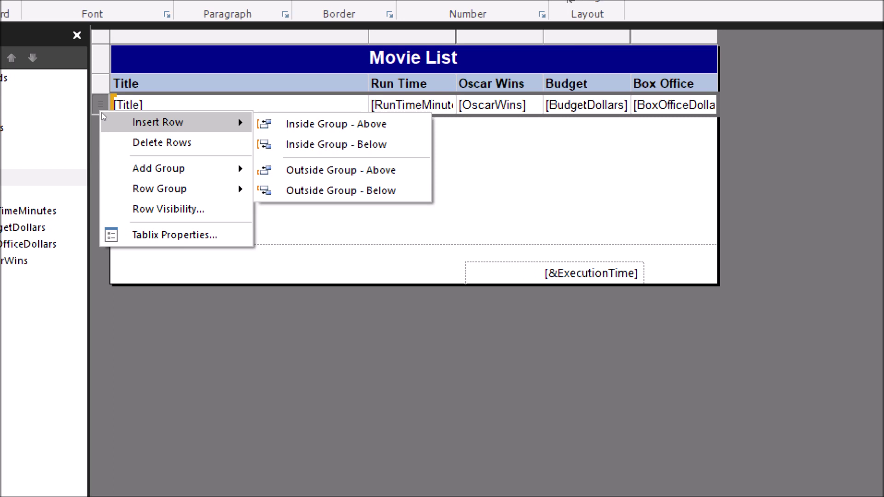
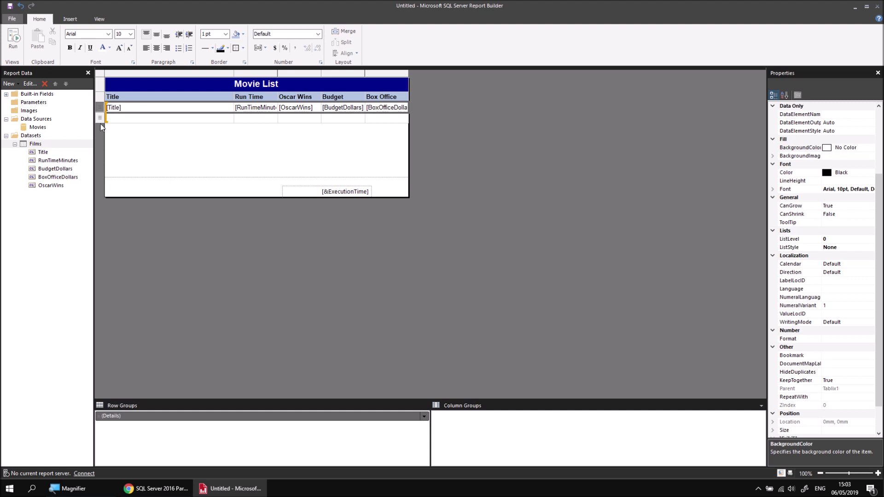
pyautogui.press('super+plus')
pyautogui.click(14, 42)
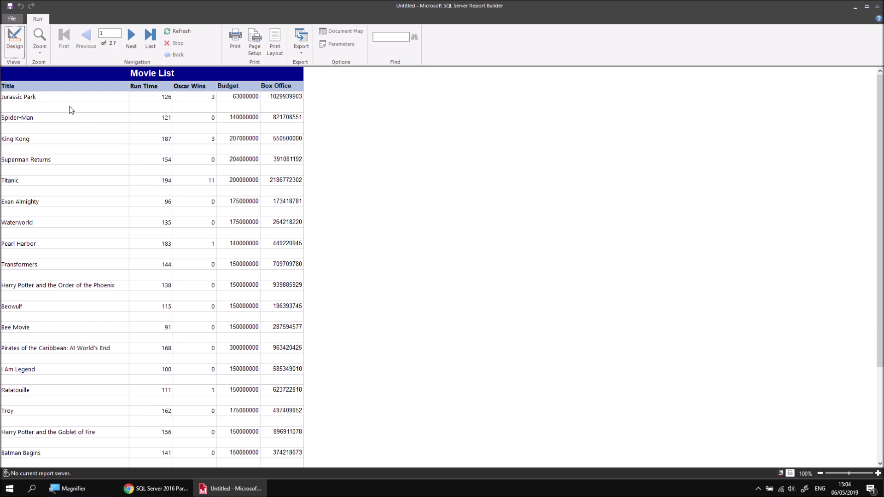
pyautogui.click(15, 39)
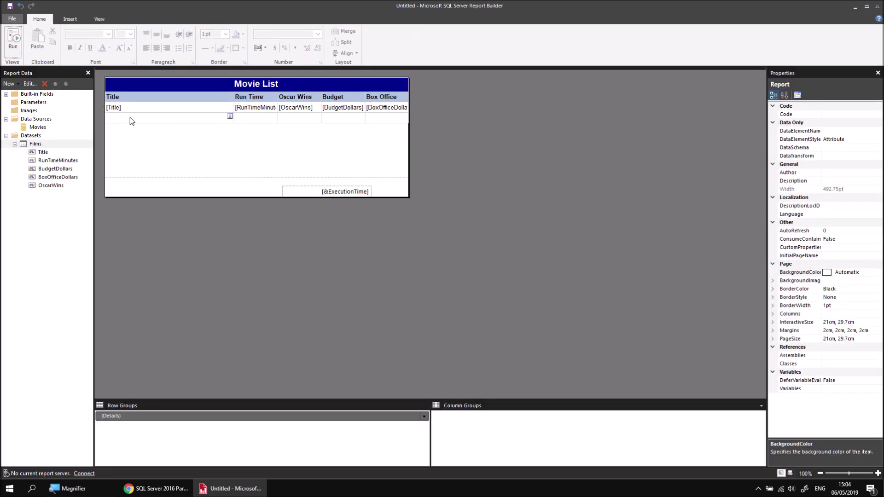
# - Delete the empty row below the film fields in the details group
pyautogui.click(129, 118)
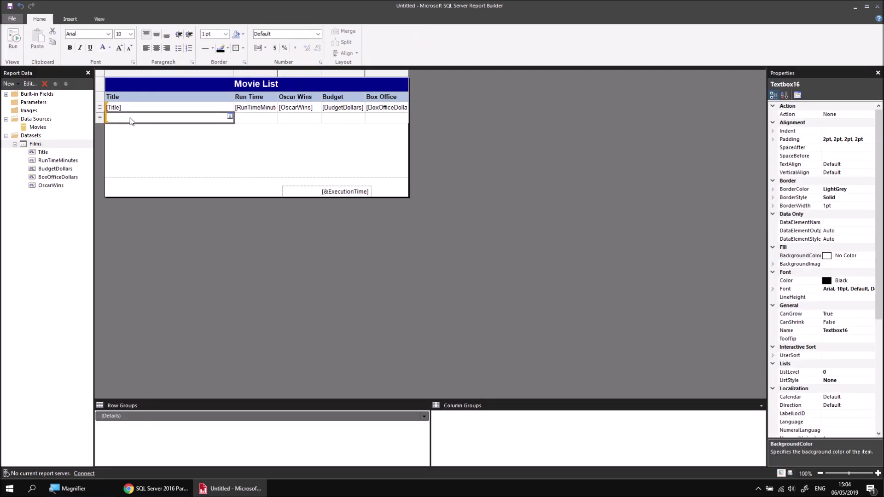
pyautogui.rightClick(102, 121)
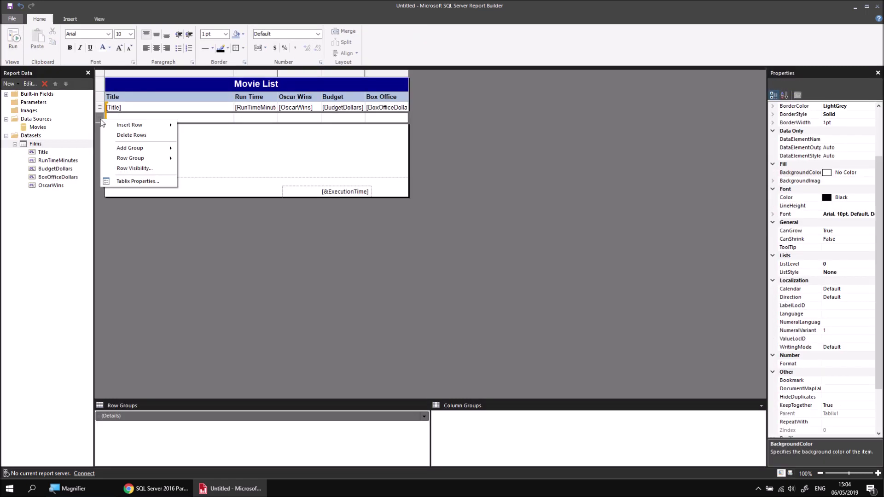
pyautogui.click(122, 136)
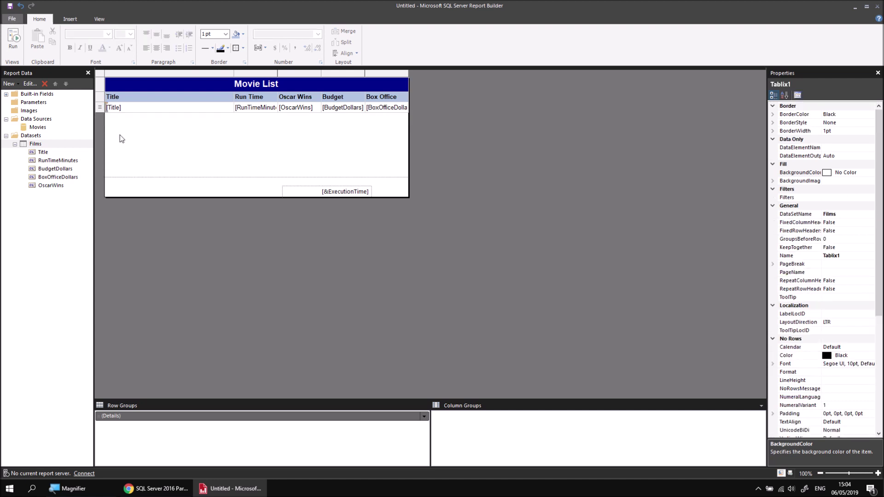
# - Insert a row outside the details group, below the film fields
pyautogui.rightClick(101, 109)
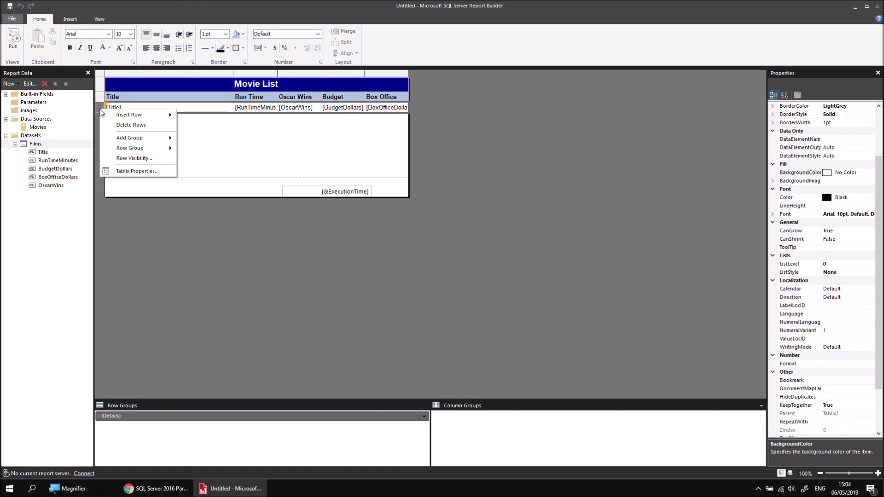
pyautogui.moveTo(121, 115)
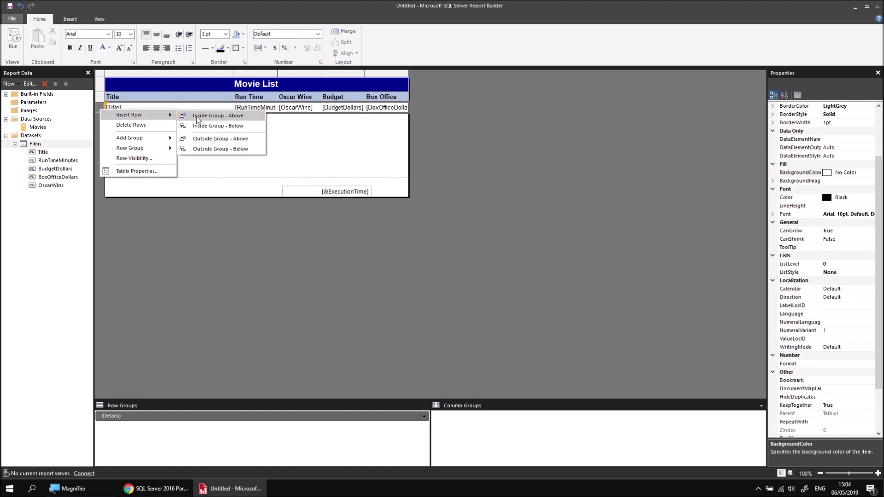
pyautogui.click(216, 149)
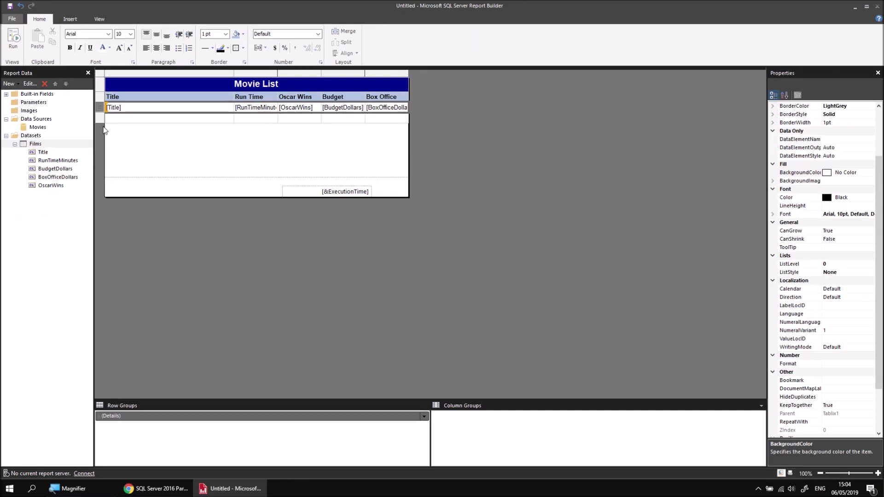
# - Run the report, check the end of the table on its last page, and return to the design
pyautogui.click(14, 40)
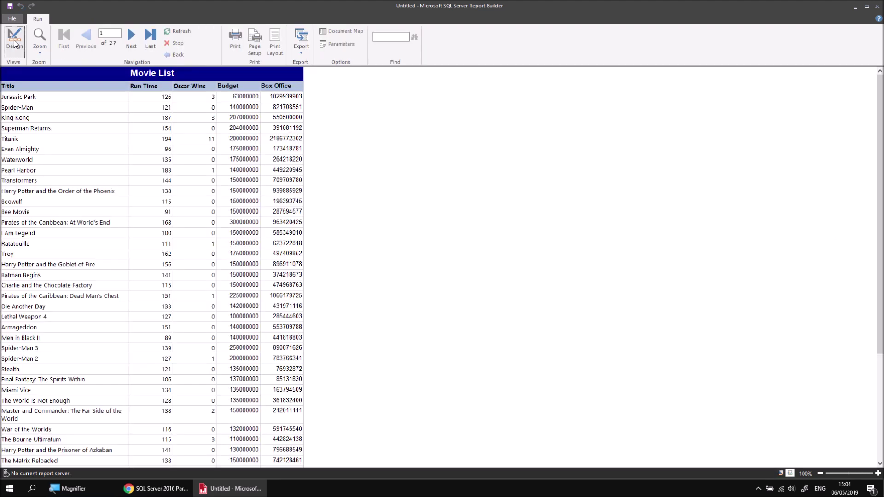
pyautogui.click(150, 46)
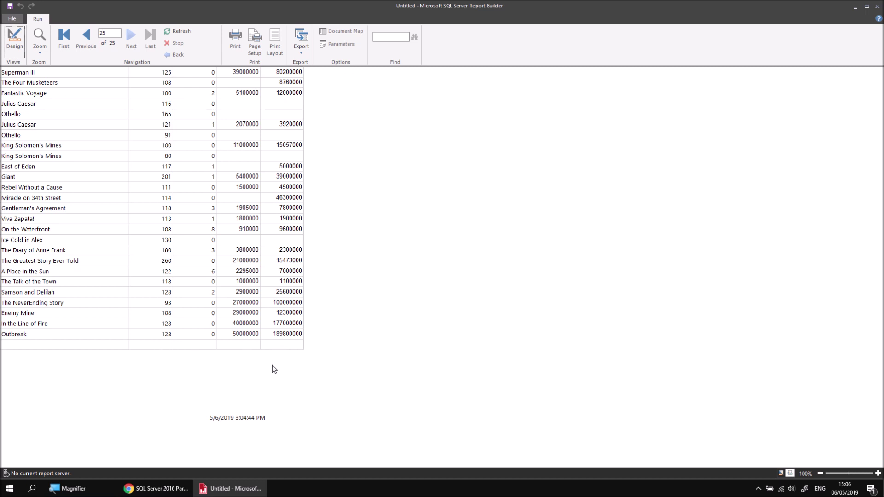
pyautogui.click(11, 42)
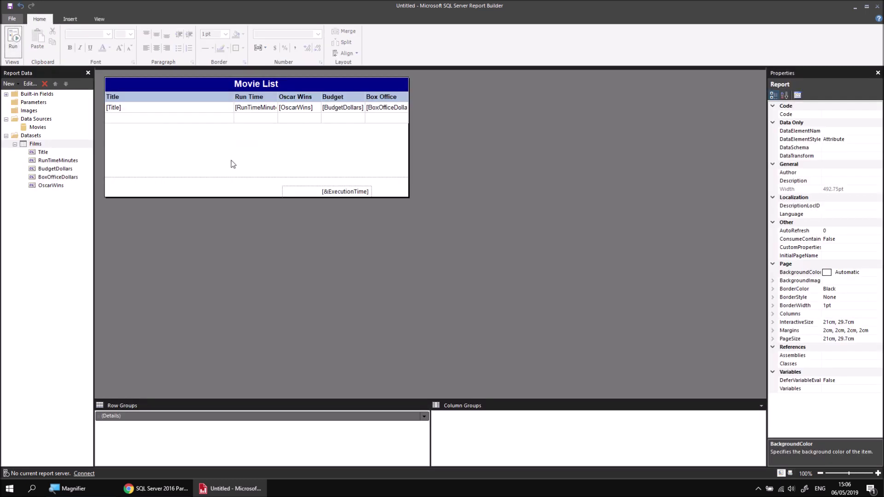
# - Add the sum of RunTimeMinutes to the new bottom row under Run Time
pyautogui.click(163, 108)
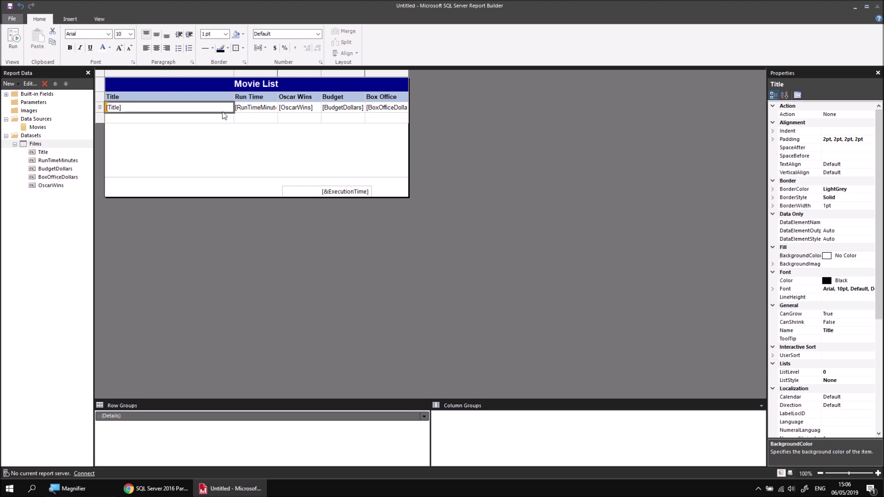
pyautogui.click(274, 115)
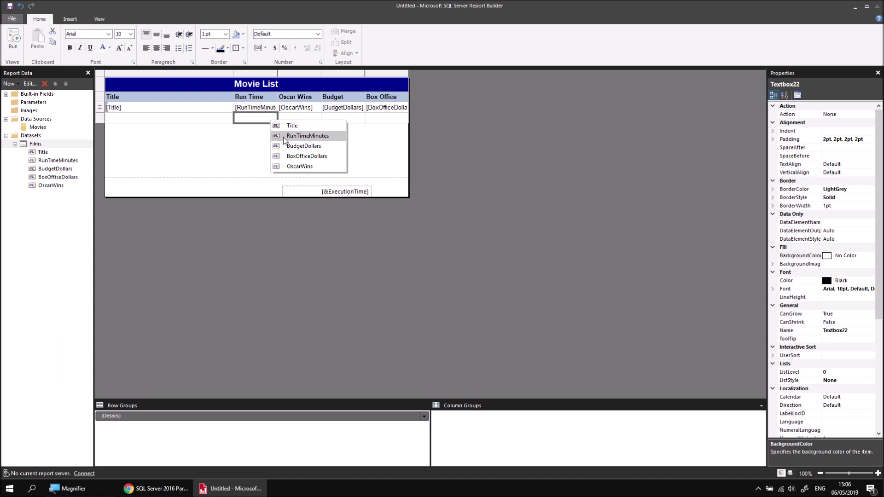
pyautogui.click(284, 137)
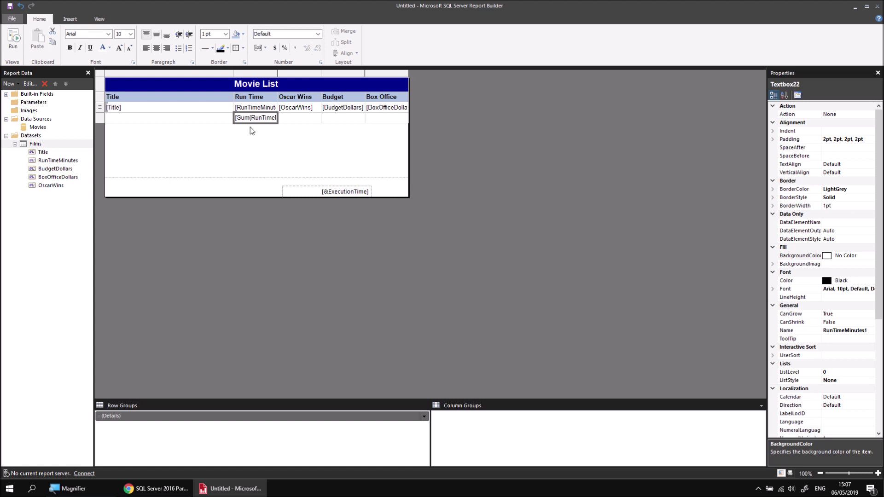
pyautogui.press('super+plus')
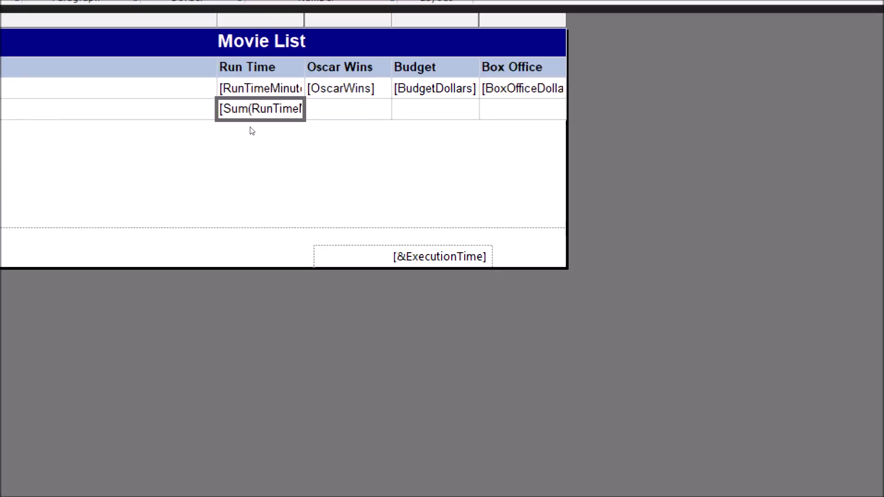
pyautogui.press('super+minus')
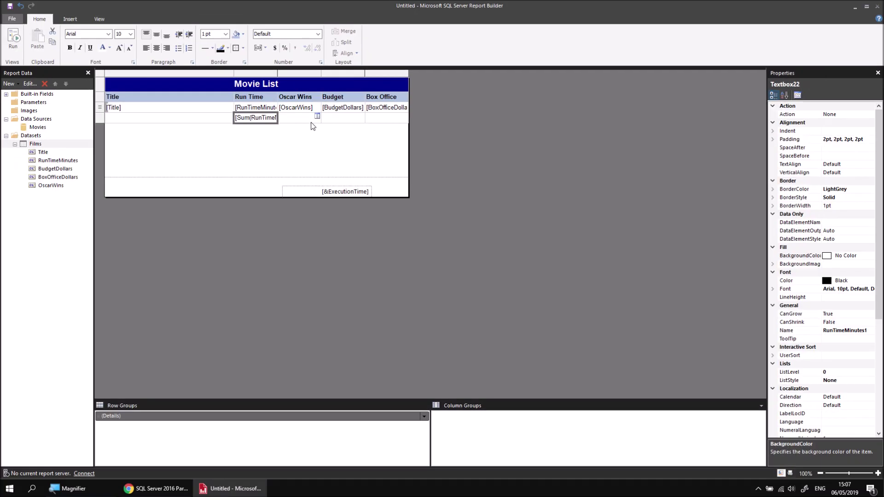
# - Add sums of OscarWins, BudgetDollars and BoxOfficeDollars to the bottom row under their matching columns
pyautogui.click(317, 117)
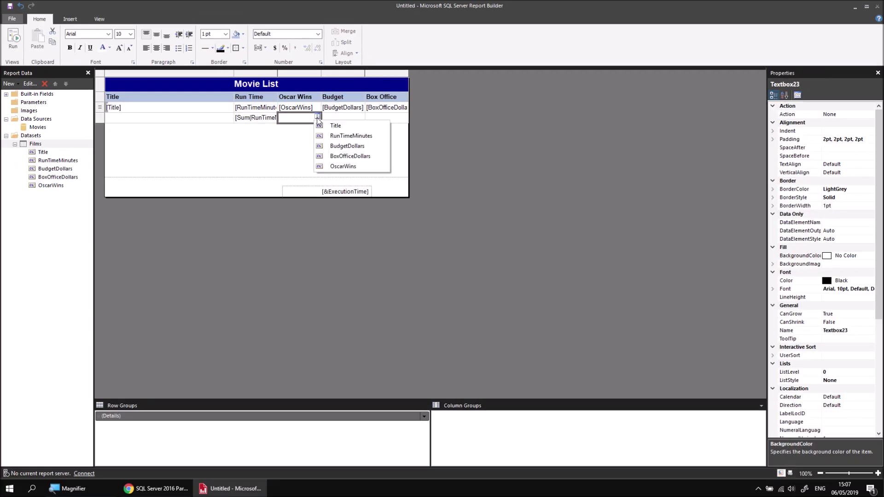
pyautogui.click(341, 166)
pyautogui.click(361, 117)
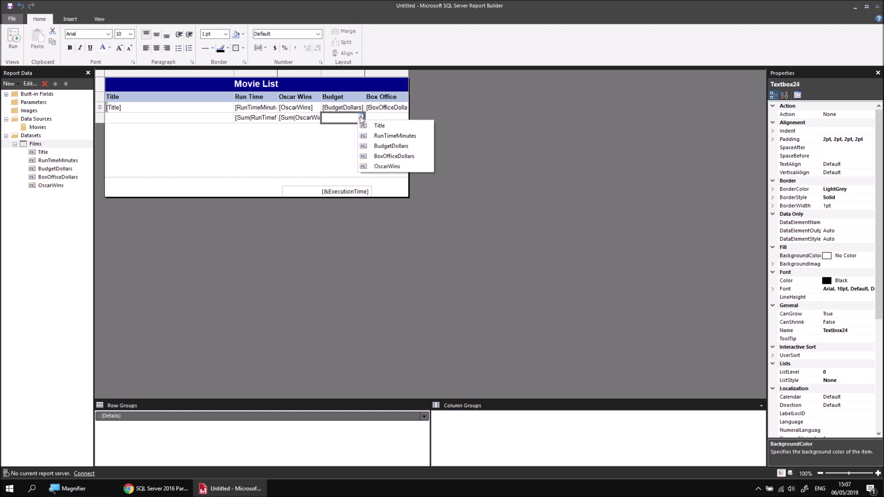
pyautogui.click(378, 146)
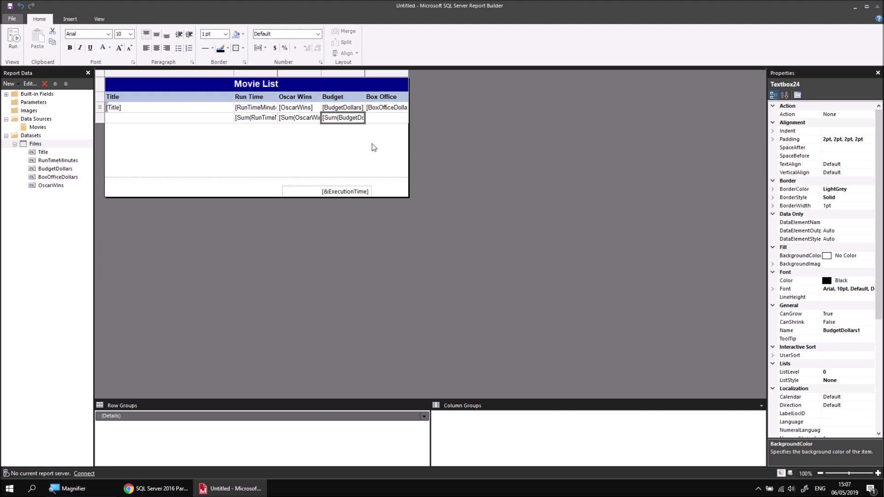
pyautogui.click(404, 117)
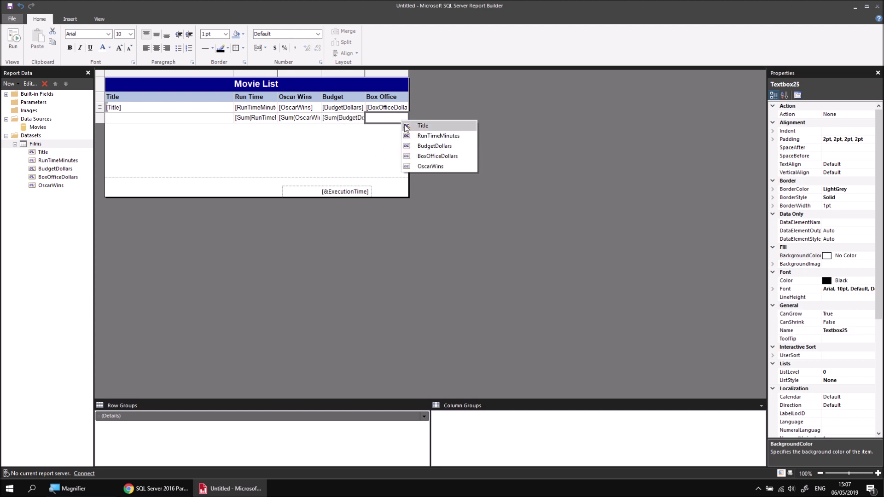
pyautogui.click(417, 157)
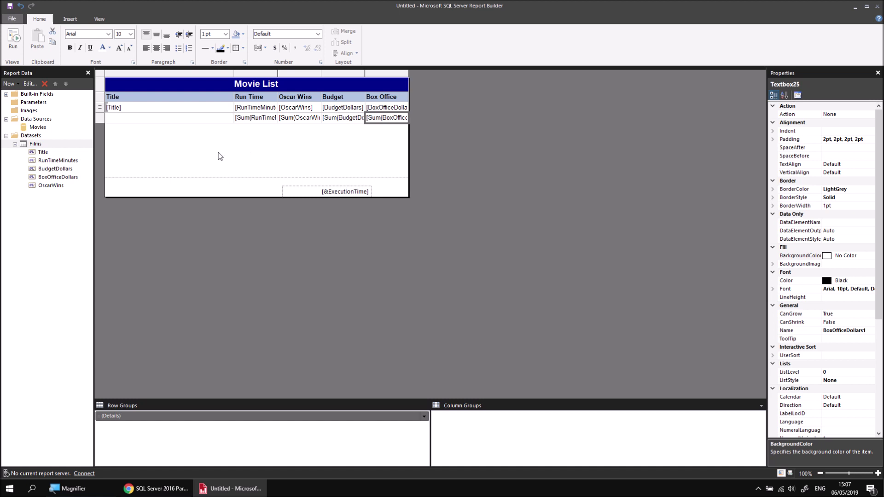
# - Add the Title field to the bottom row's first cell and summarize it by Count
pyautogui.click(230, 117)
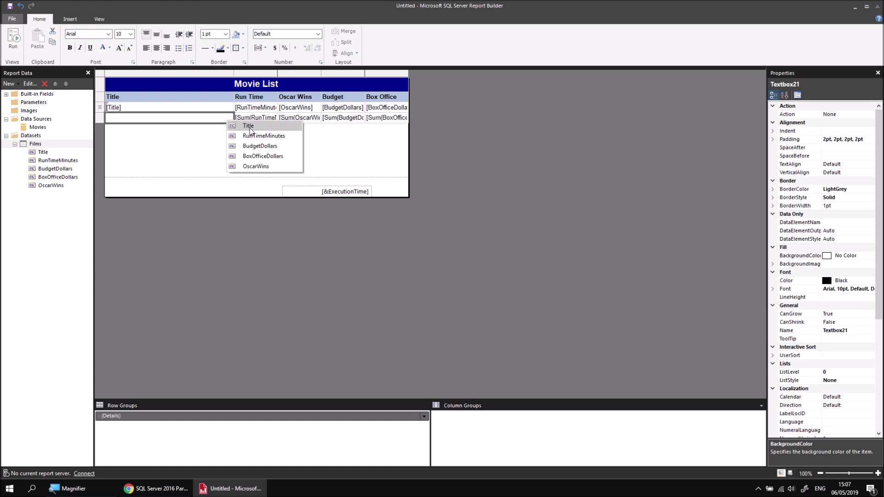
pyautogui.click(249, 126)
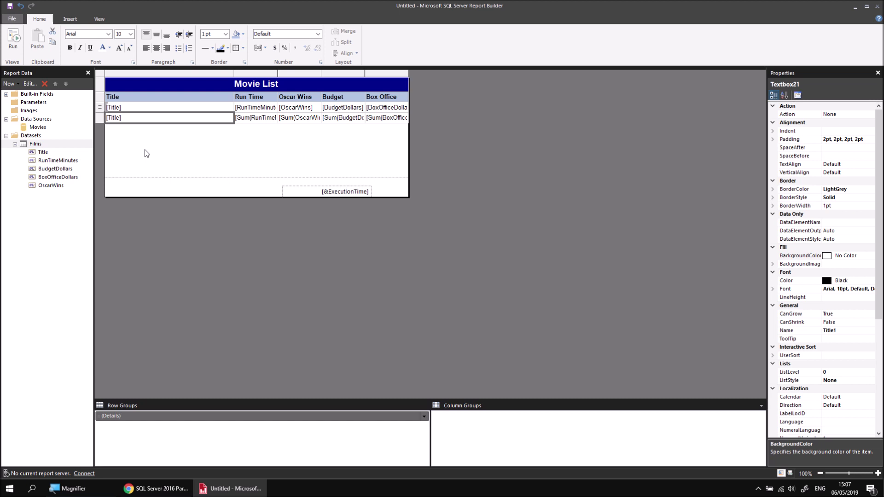
pyautogui.click(114, 119)
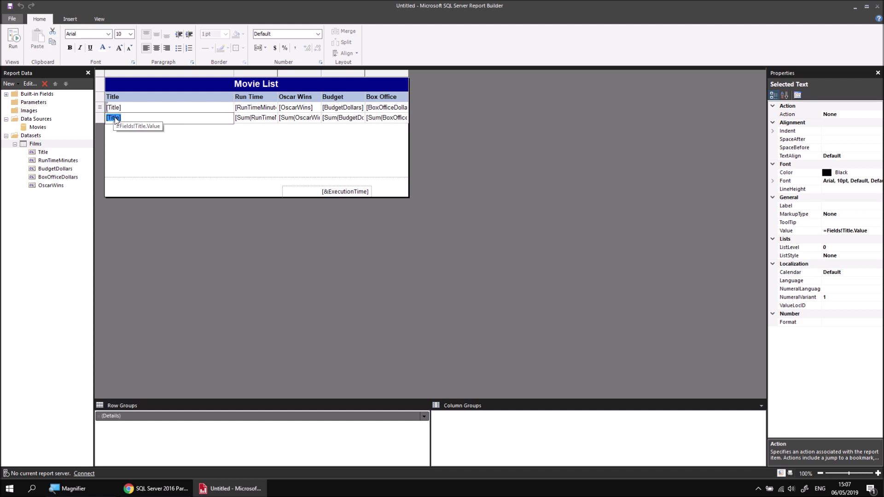
pyautogui.rightClick(116, 119)
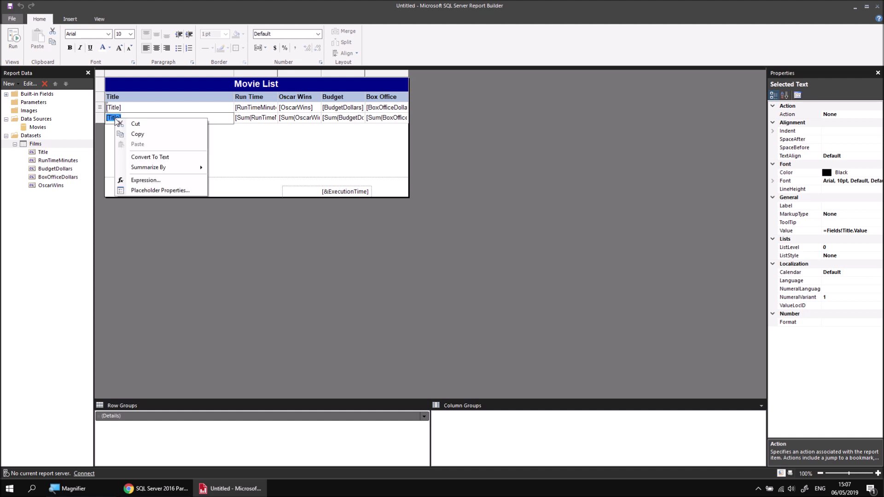
pyautogui.moveTo(125, 170)
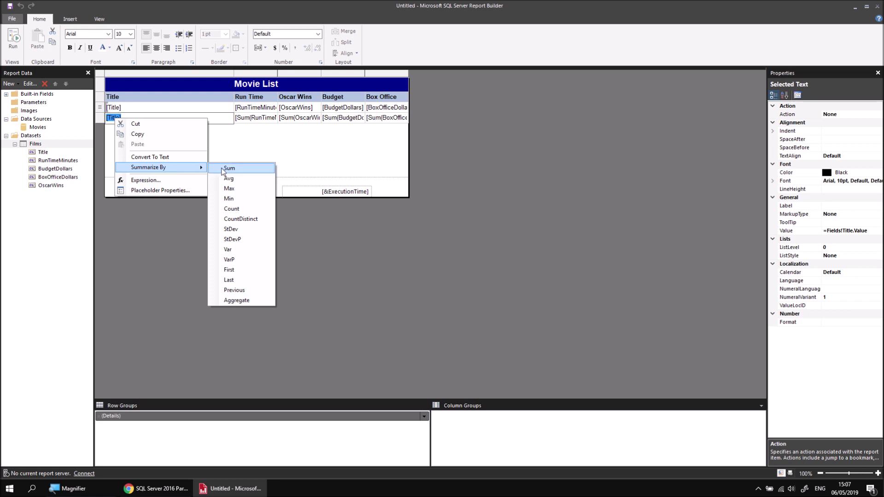
pyautogui.click(243, 209)
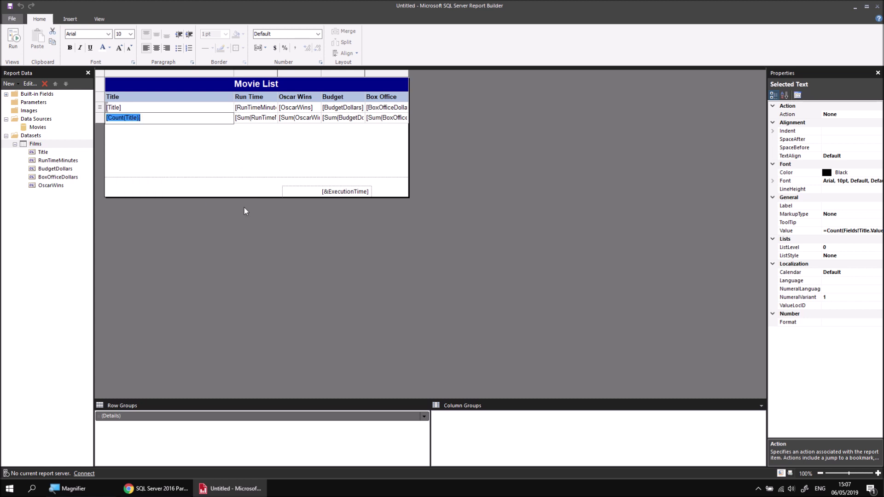
# - Run the report, check the summary row on its last page, and return to the design
pyautogui.click(220, 148)
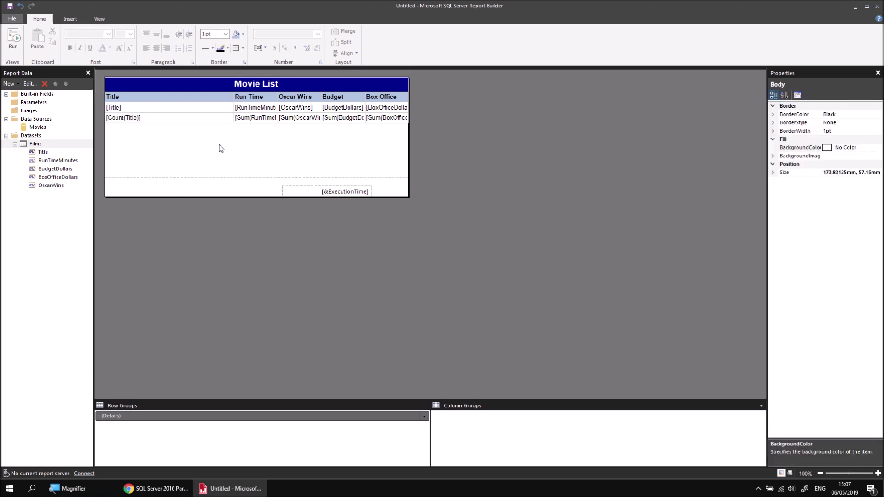
pyautogui.click(13, 40)
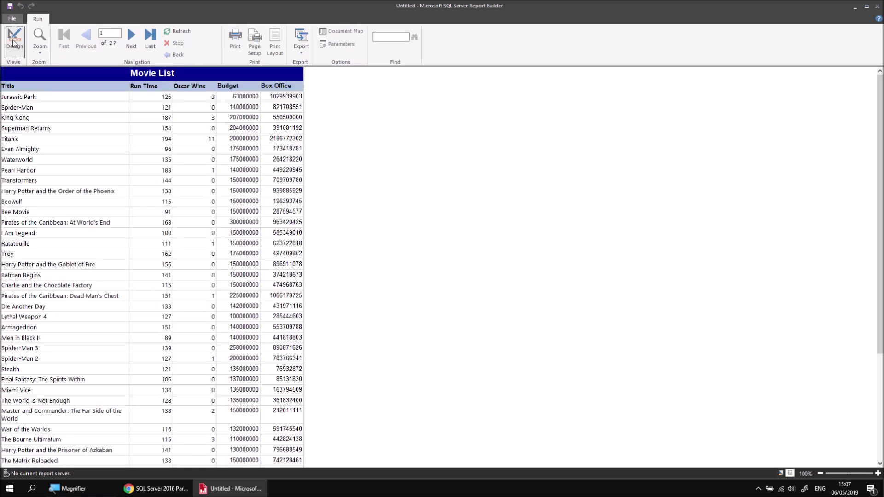
pyautogui.click(149, 35)
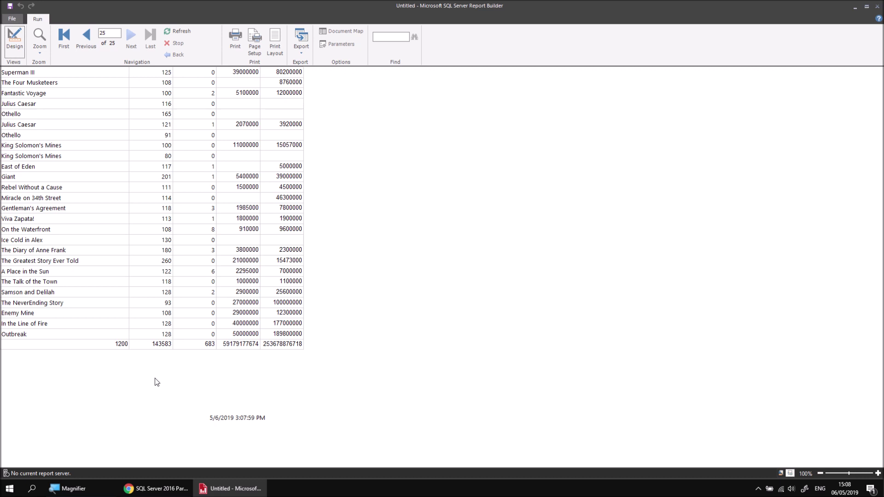
pyautogui.click(15, 42)
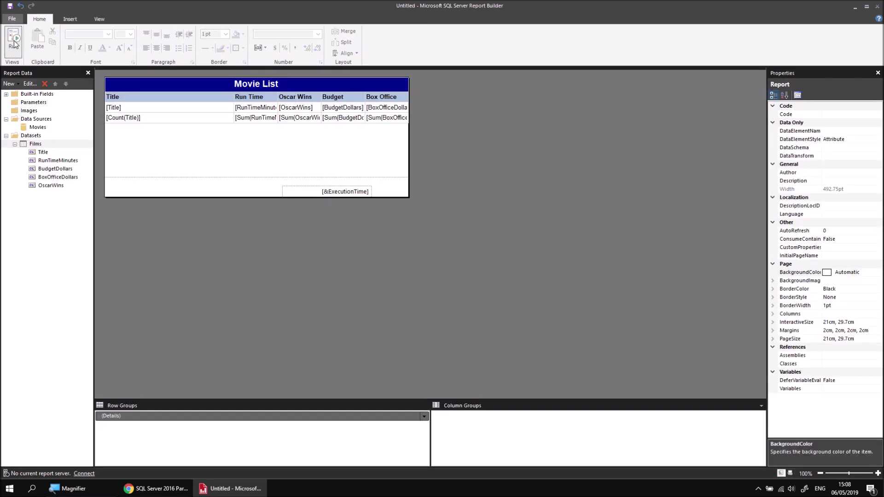
# - Insert a new row below the summary row at the bottom of the table
pyautogui.click(178, 123)
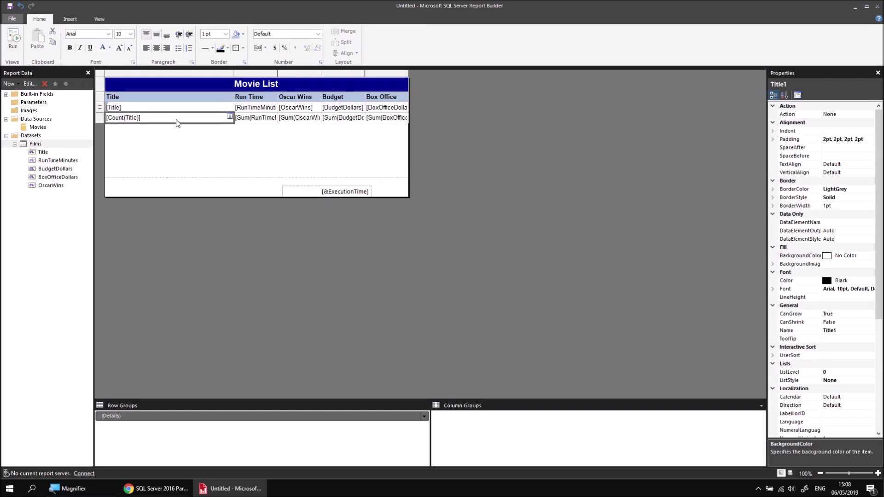
pyautogui.rightClick(100, 119)
pyautogui.moveTo(150, 125)
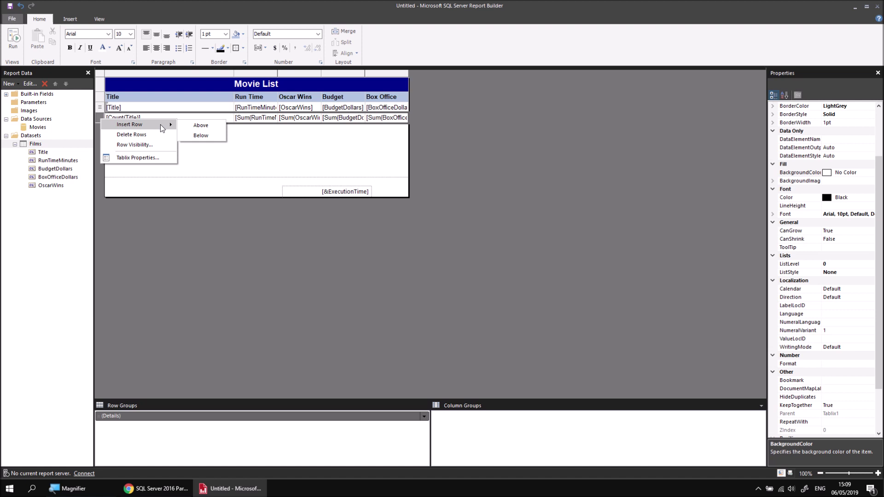
pyautogui.click(192, 136)
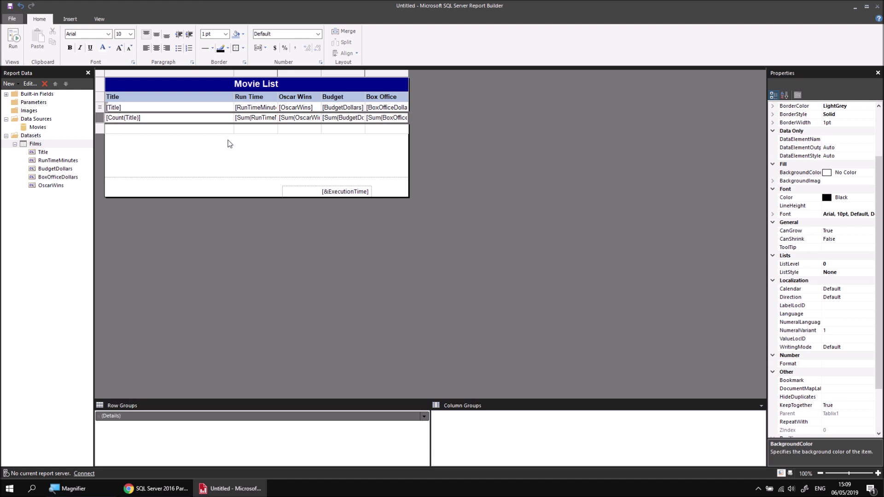
# - Add RunTimeMinutes to the new bottom row under Run Time and summarize it by Avg
pyautogui.click(274, 128)
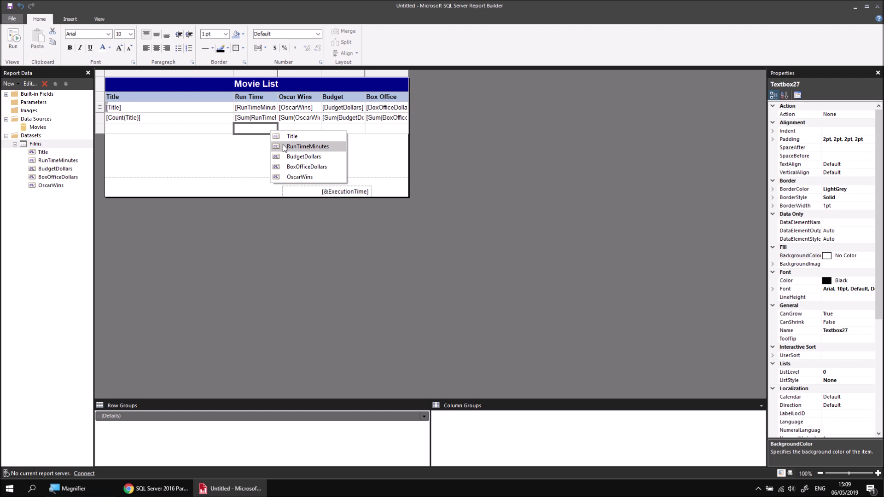
pyautogui.click(283, 147)
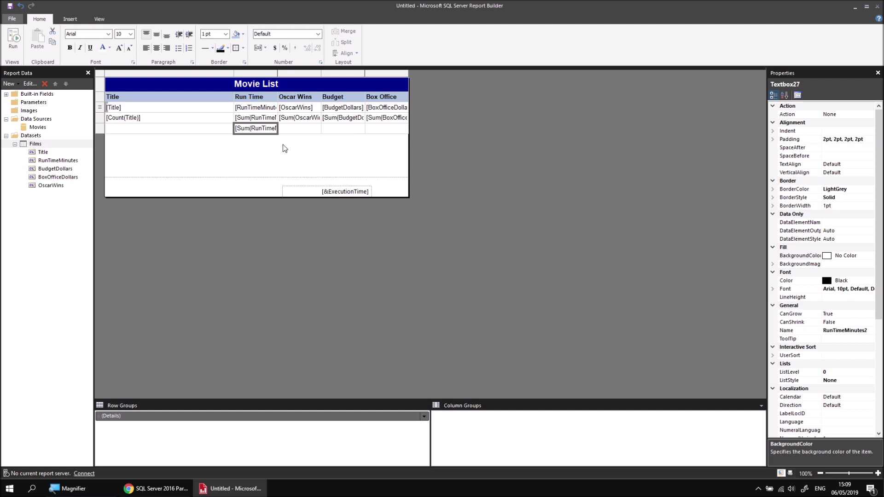
pyautogui.doubleClick(247, 131)
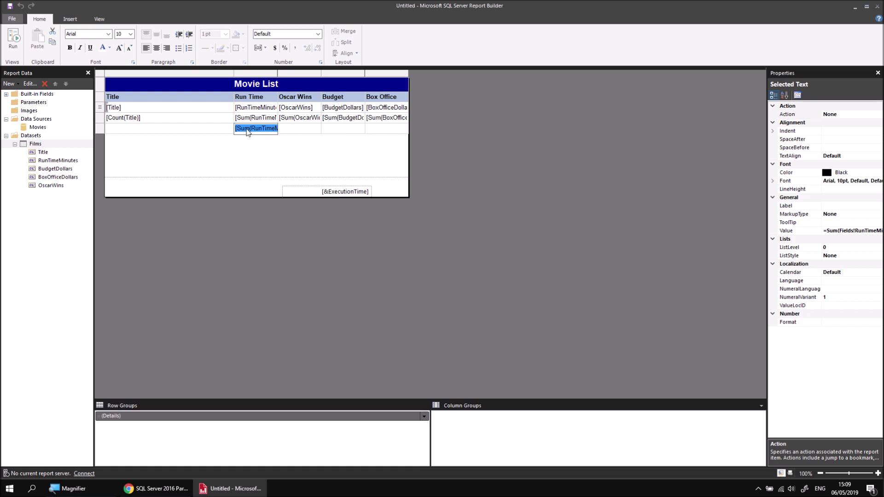
pyautogui.rightClick(247, 131)
pyautogui.moveTo(272, 178)
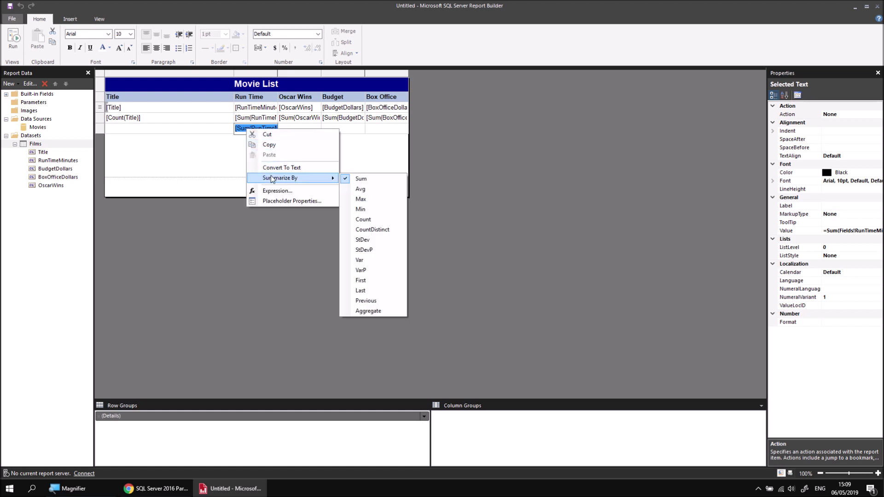
pyautogui.click(363, 190)
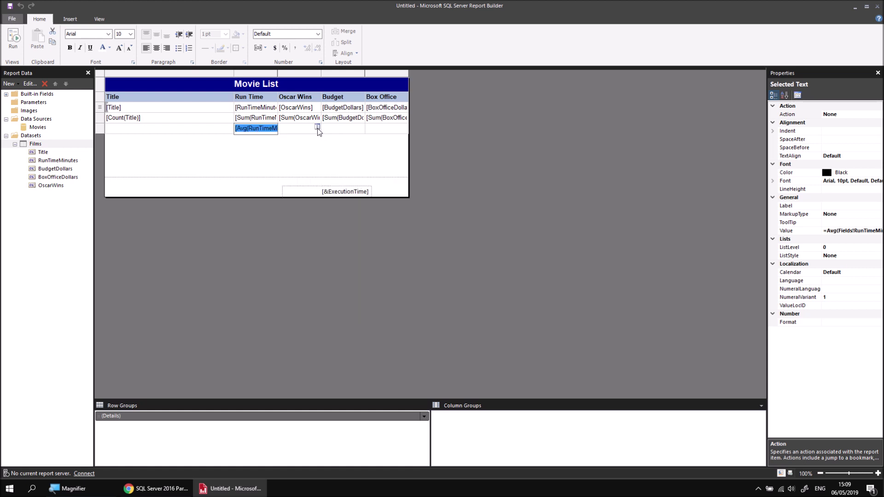
# - Add OscarWins to the bottom row under Oscar Wins and summarize it by Avg
pyautogui.click(317, 128)
pyautogui.click(342, 176)
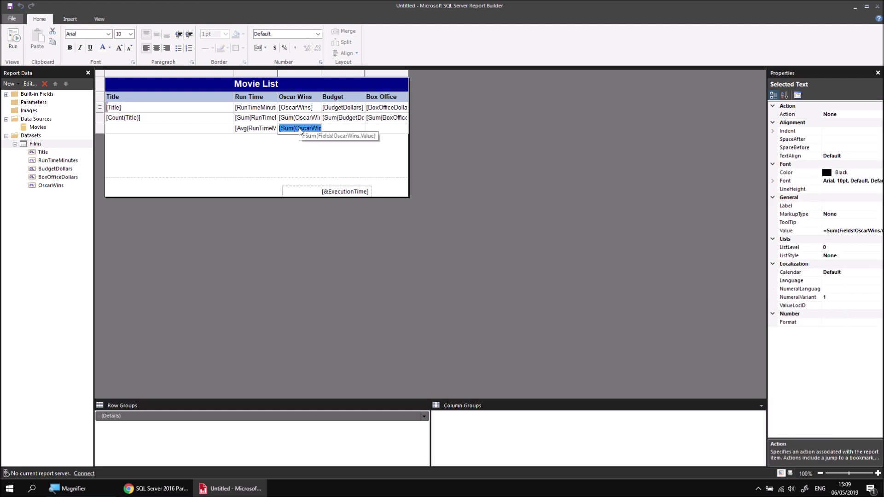
pyautogui.rightClick(299, 128)
pyautogui.moveTo(358, 180)
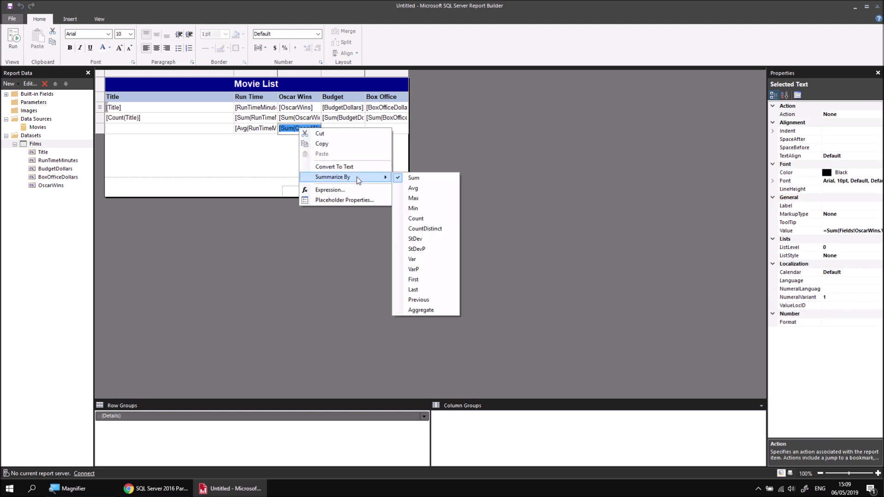
pyautogui.click(408, 187)
# - Add BudgetDollars to the bottom row under Budget and summarize it by Avg
pyautogui.click(361, 127)
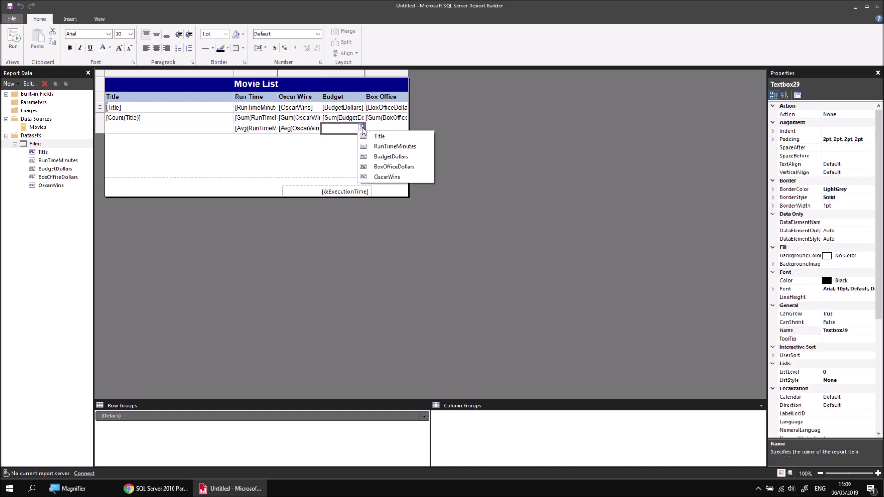
pyautogui.click(380, 159)
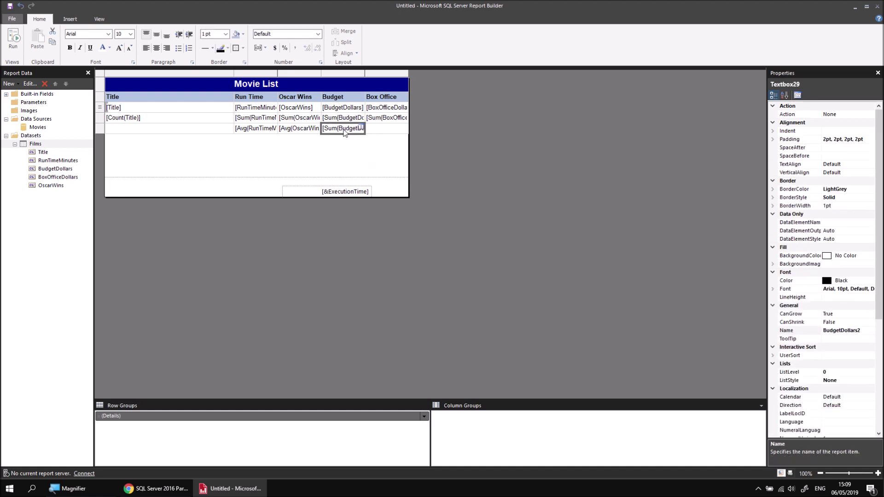
pyautogui.click(346, 129)
pyautogui.rightClick(345, 129)
pyautogui.moveTo(377, 179)
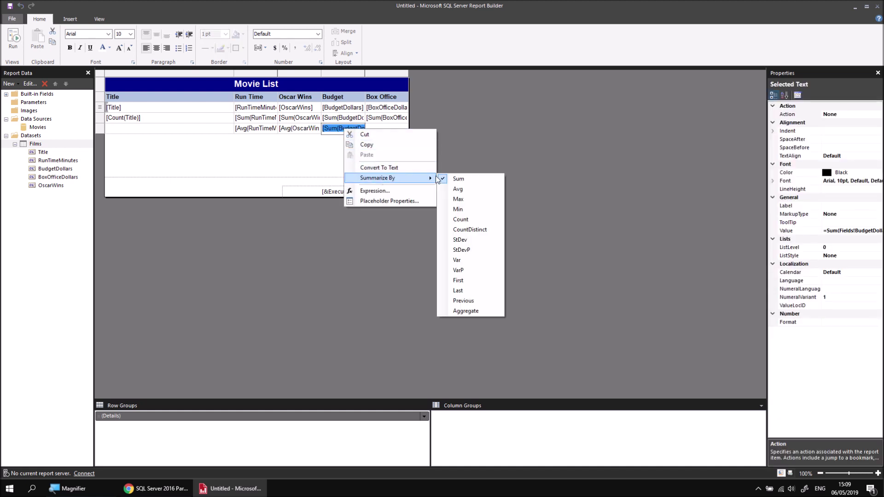
pyautogui.click(466, 189)
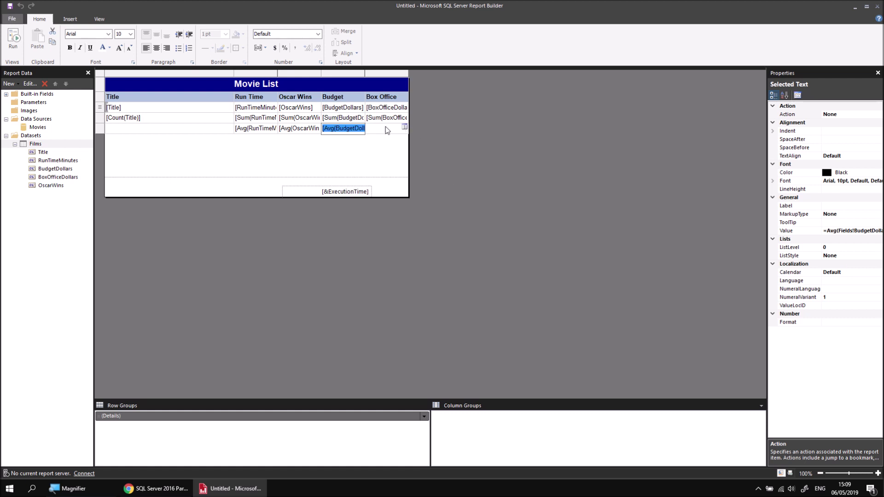
# - Add BoxOfficeDollars to the bottom row under Box Office and summarize it by Avg
pyautogui.click(406, 128)
pyautogui.click(421, 167)
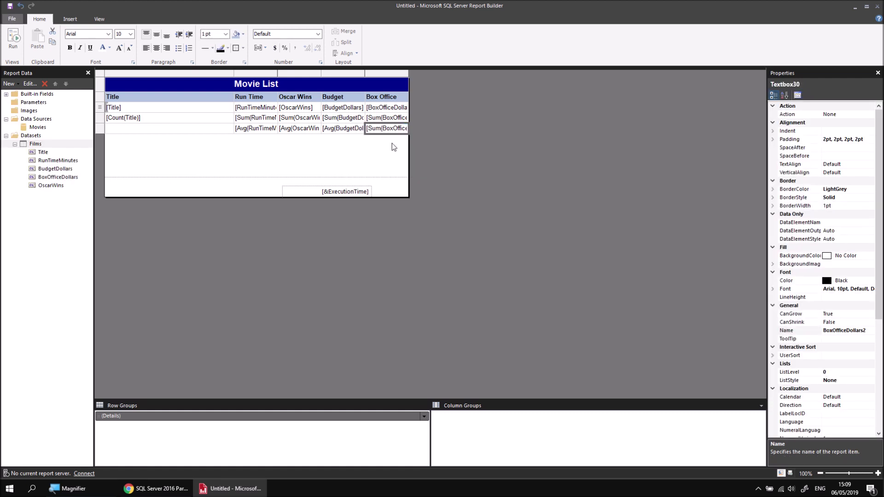
pyautogui.click(385, 131)
pyautogui.click(386, 132)
pyautogui.rightClick(385, 131)
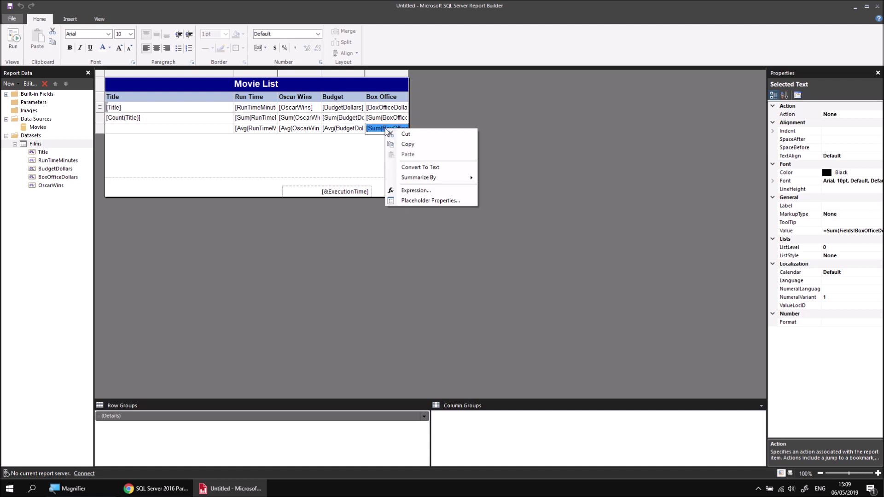
pyautogui.moveTo(418, 178)
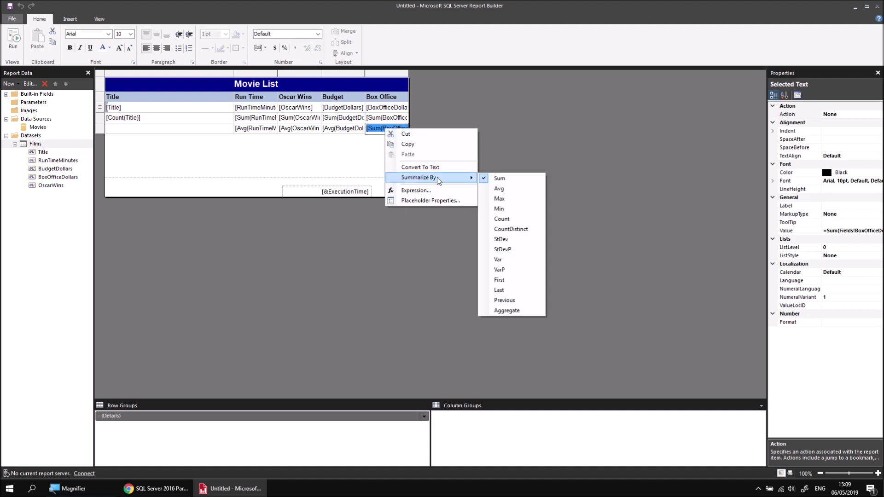
pyautogui.click(492, 189)
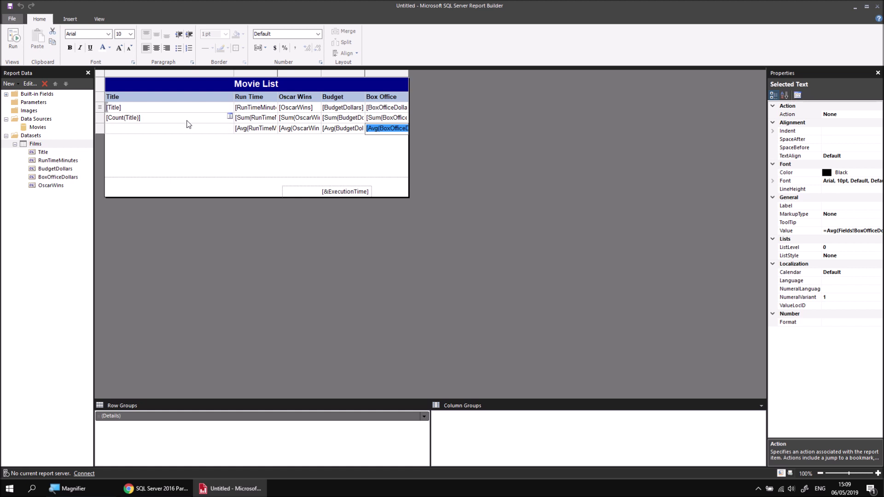
# - Replace the title count with the label Total and label the row below it Average
pyautogui.click(153, 122)
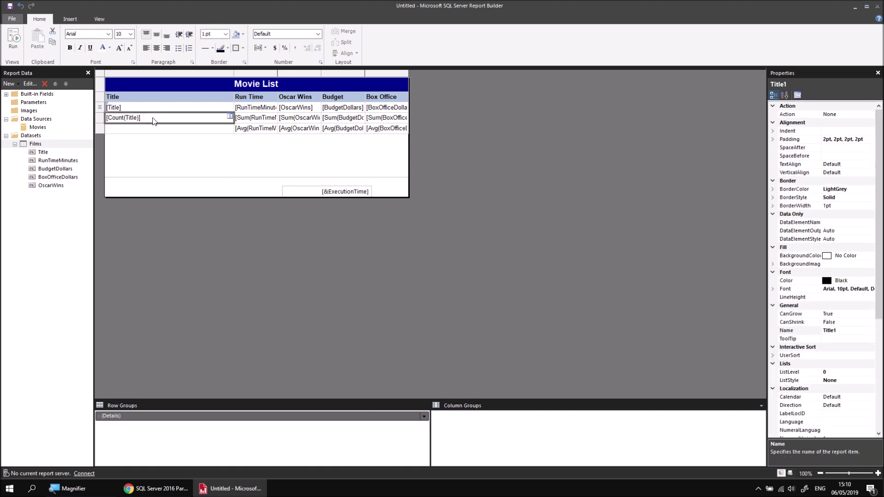
pyautogui.click(154, 121)
pyautogui.doubleClick(138, 119)
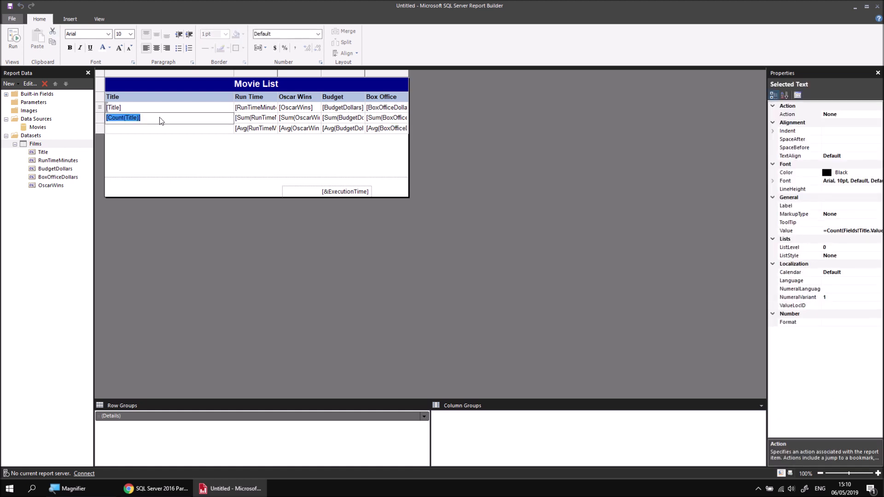
pyautogui.press('Delete')
pyautogui.write('Total')
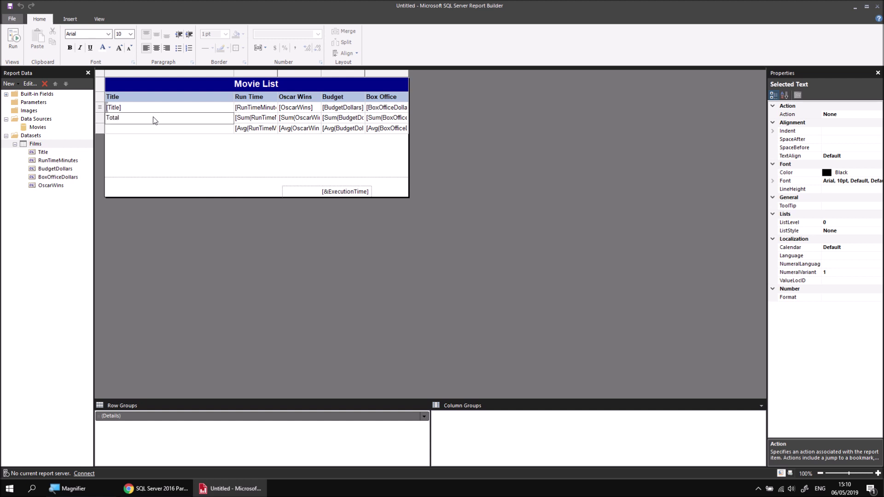
pyautogui.click(151, 129)
pyautogui.write('Averae')
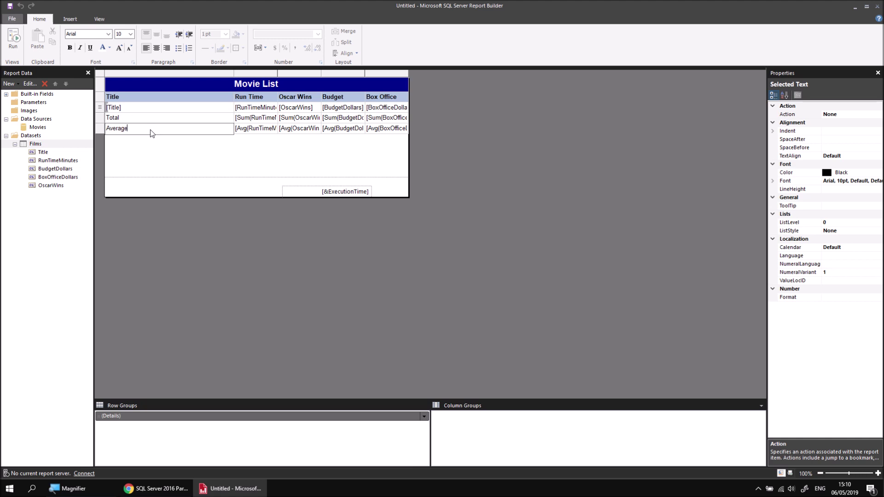
pyautogui.click(174, 160)
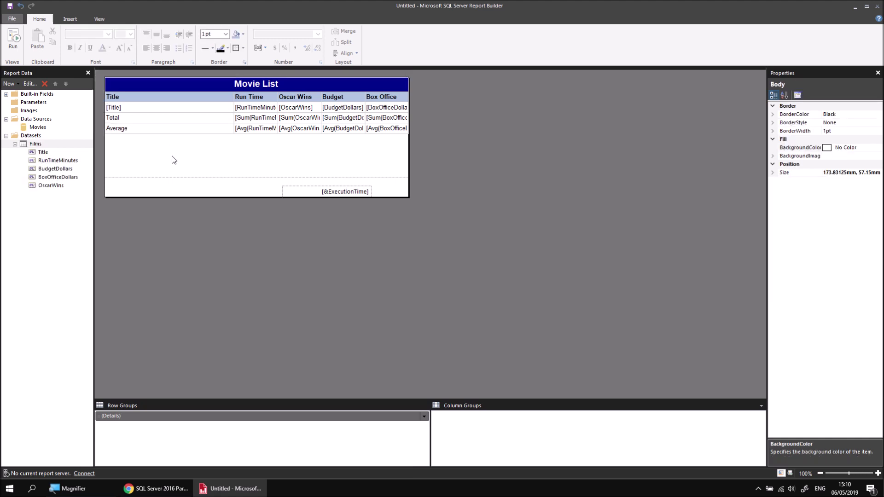
# - Run the report, examine the Total and Average rows on the last page, and return to the design
pyautogui.click(14, 39)
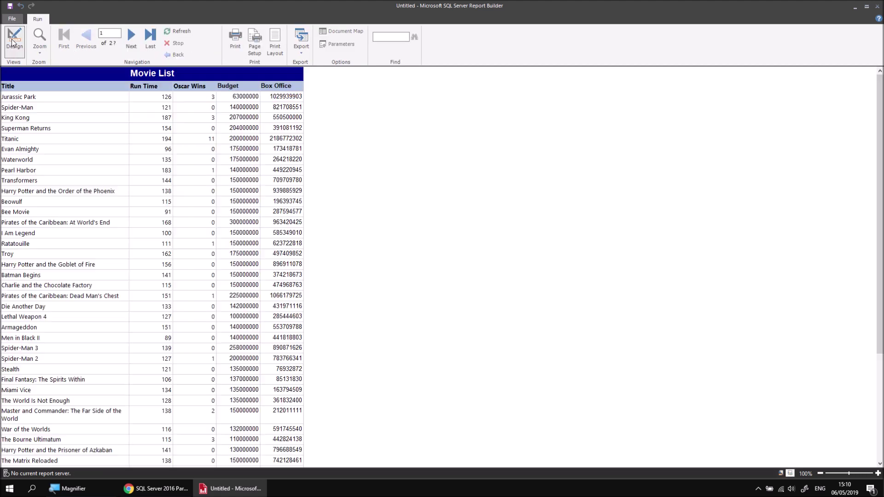
pyautogui.click(148, 37)
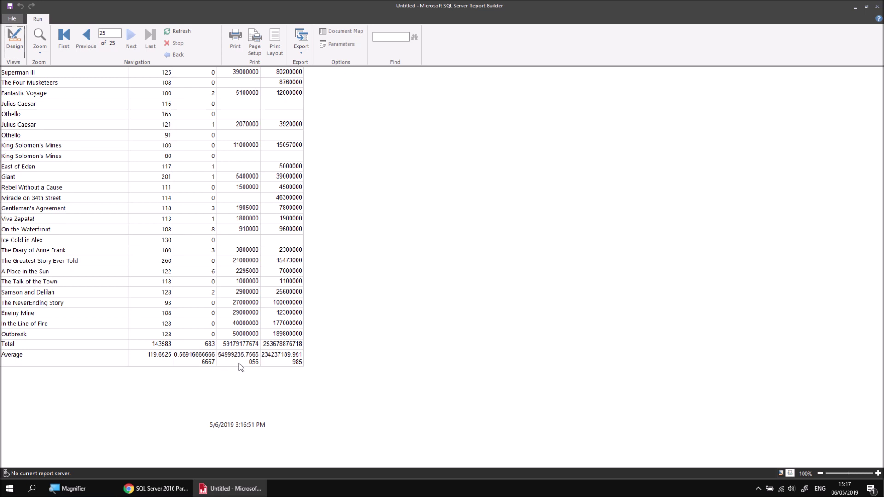
pyautogui.click(15, 41)
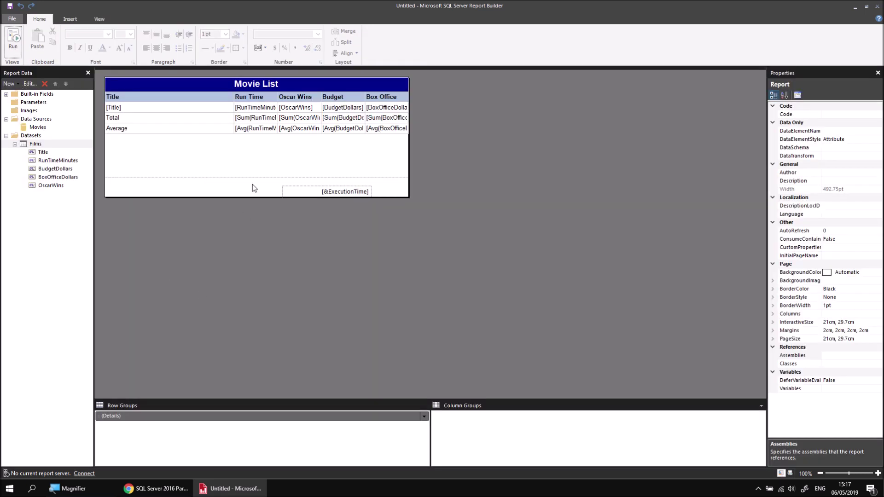
# - Format the average run time text box with the Number category and 2 decimal places
pyautogui.rightClick(259, 135)
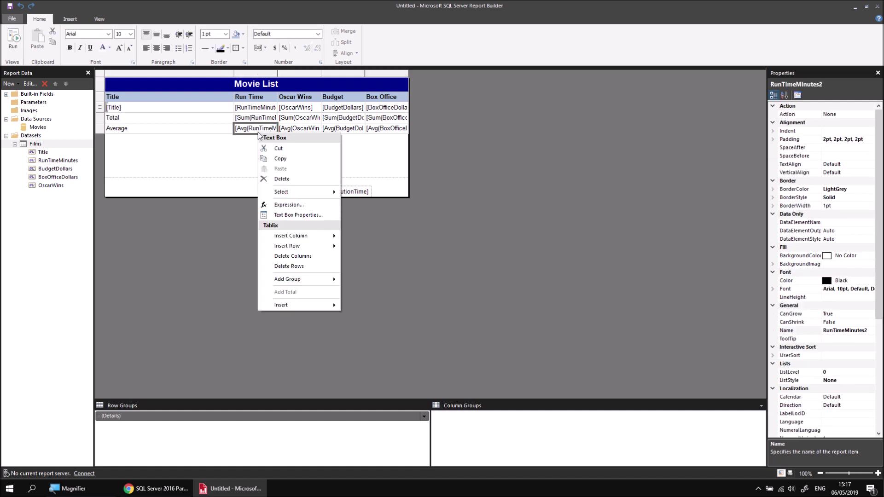
pyautogui.click(308, 216)
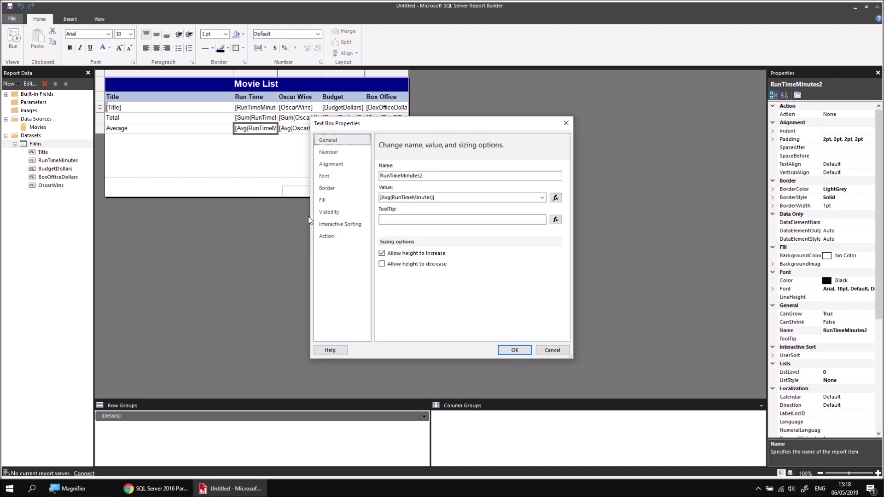
pyautogui.click(330, 154)
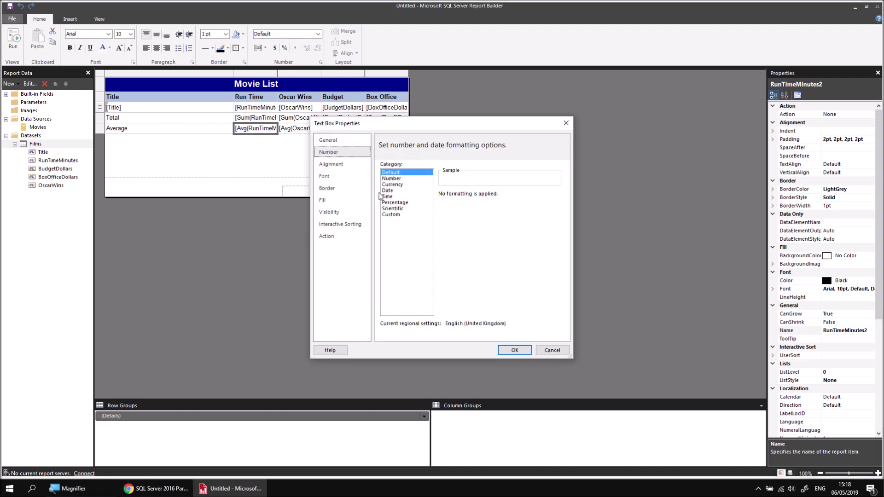
pyautogui.click(395, 180)
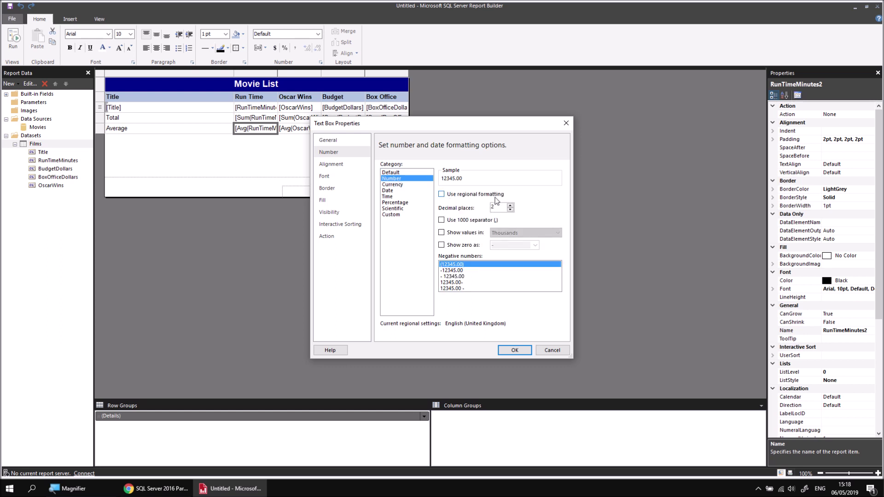
pyautogui.click(514, 351)
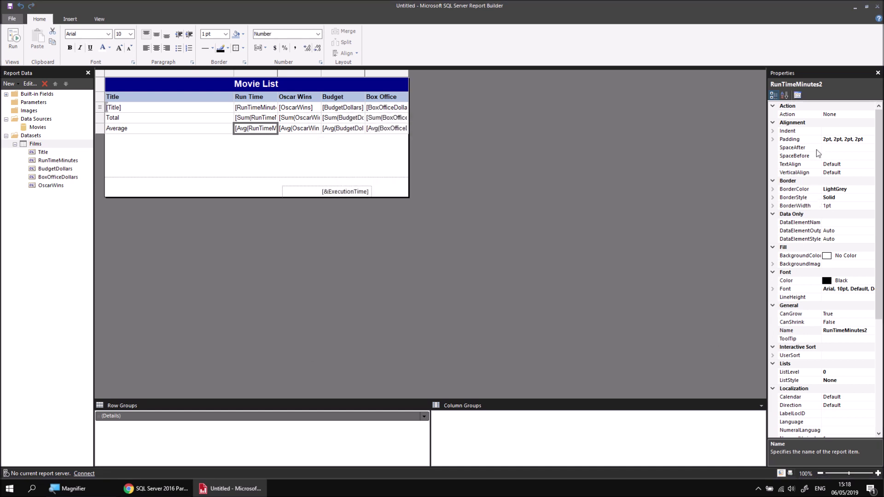
# - Copy the average run time's Format string 0.00;(0.00) to the Oscar Wins, Budget and Box Office average cells
pyautogui.scroll(-4, 871, 205)
pyautogui.scroll(-1, 826, 156)
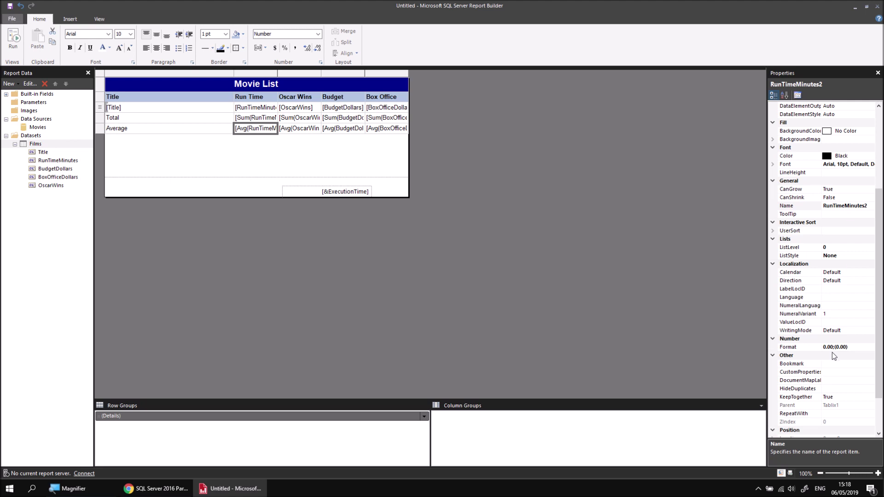
pyautogui.press('super+plus')
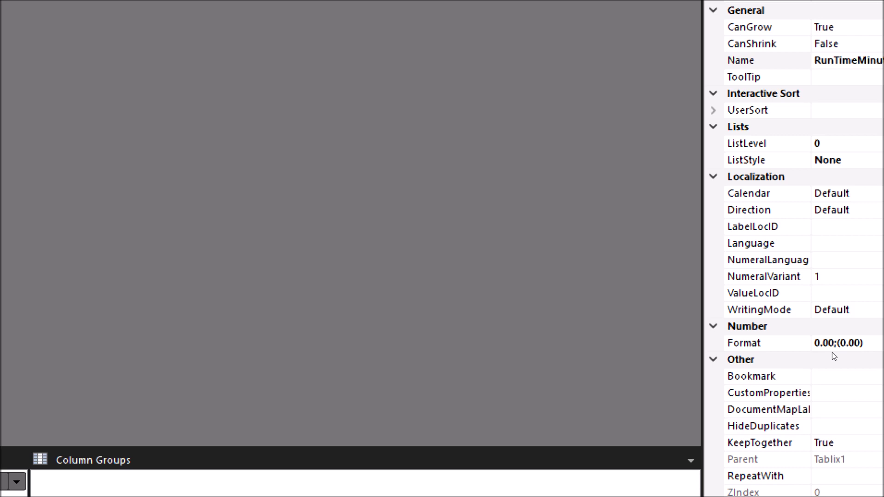
pyautogui.press('super+minus')
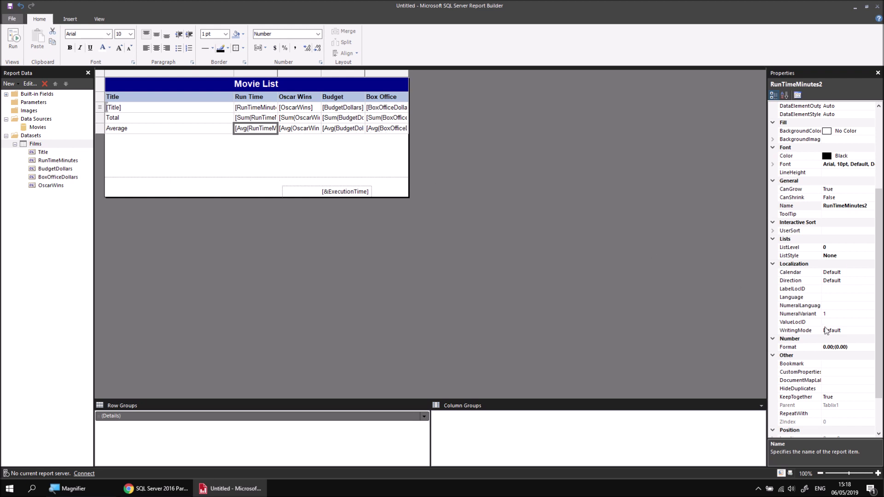
pyautogui.click(847, 347)
pyautogui.click(852, 347)
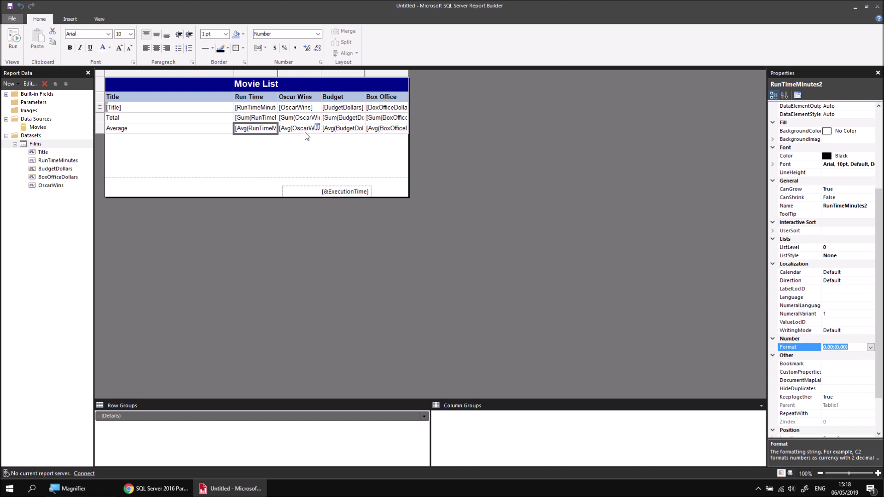
pyautogui.moveTo(306, 135); pyautogui.dragTo(389, 133)
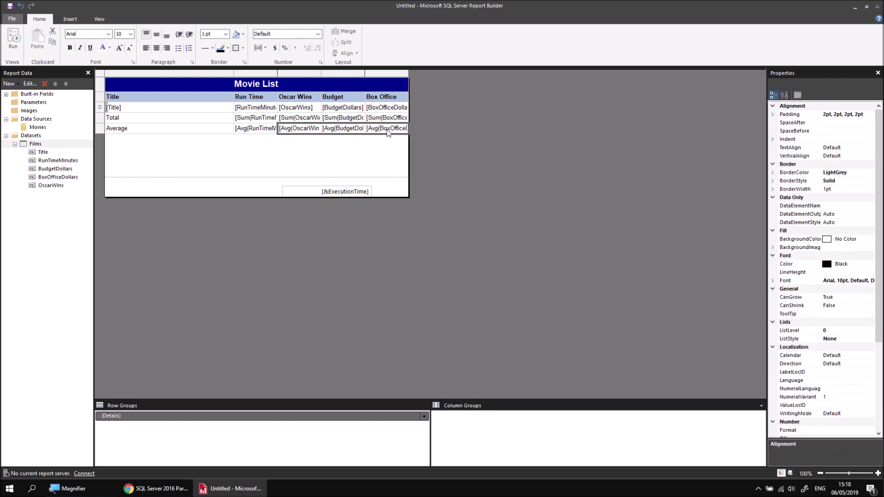
pyautogui.scroll(-1, 844, 369)
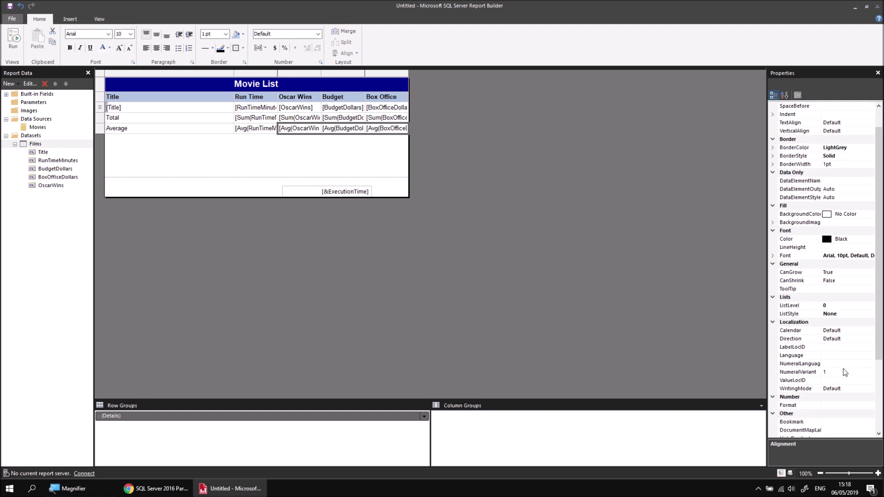
pyautogui.scroll(-2, 845, 372)
pyautogui.click(836, 358)
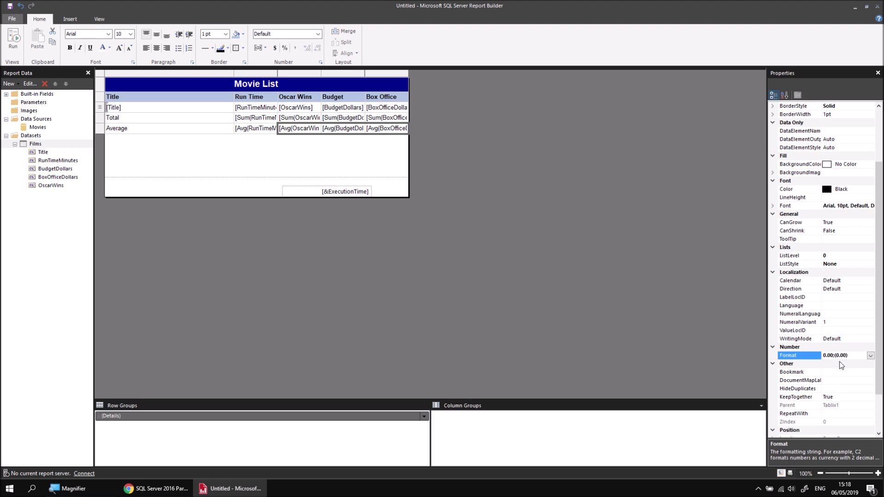
# - Run the report, examine the formatted Average row on the last page, and return to the design
pyautogui.click(17, 44)
pyautogui.click(154, 42)
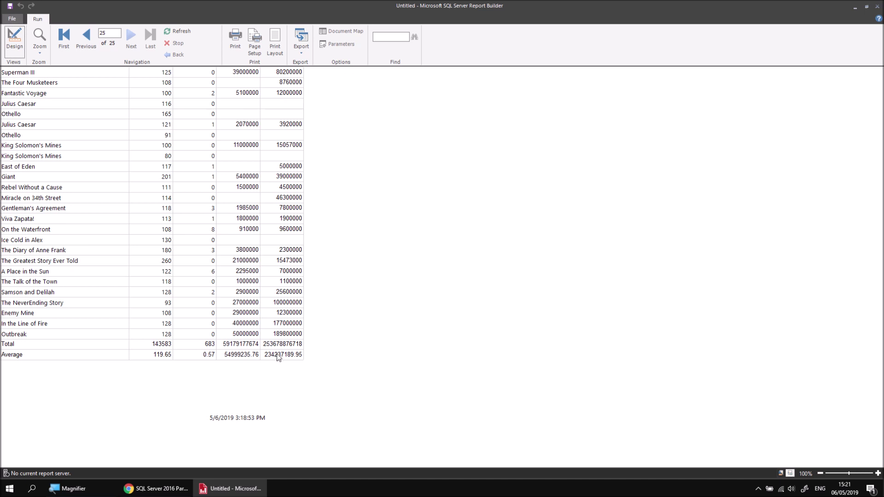
pyautogui.click(13, 40)
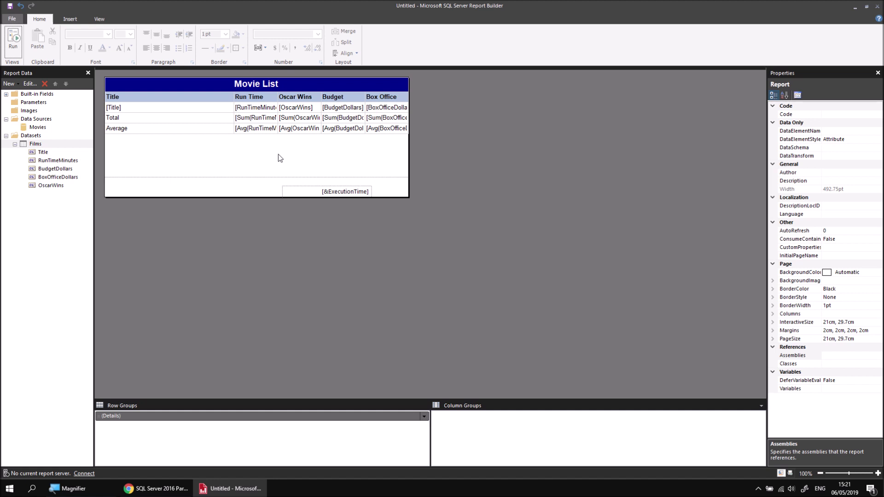
# - Format the Total row's Budget text box as Currency with the 1000 separator and values shown in Millions
pyautogui.click(337, 118)
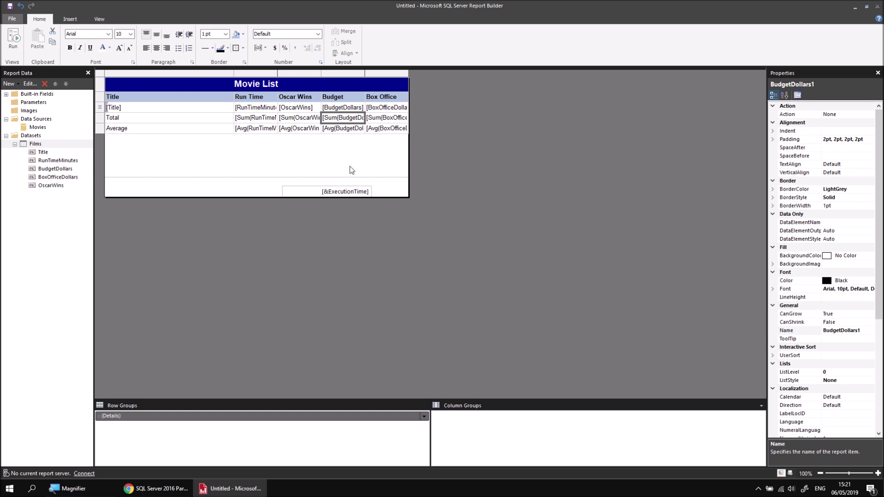
pyautogui.rightClick(333, 122)
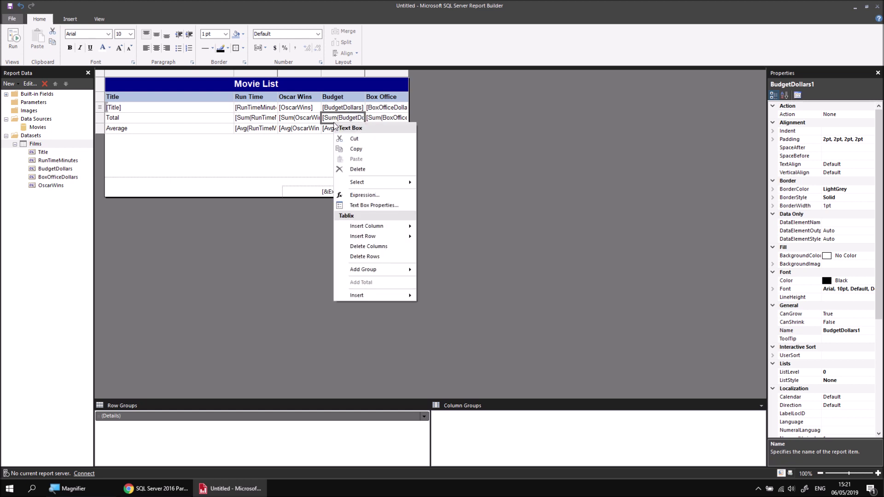
pyautogui.click(376, 206)
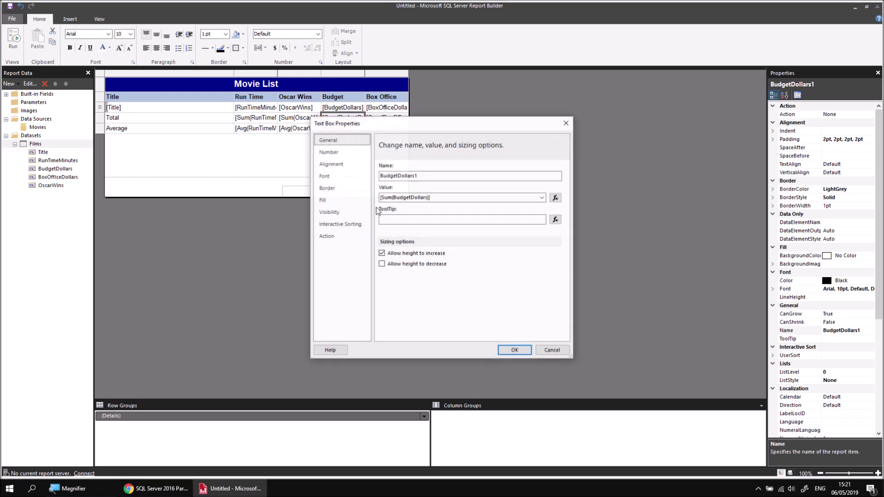
pyautogui.click(341, 152)
pyautogui.click(397, 185)
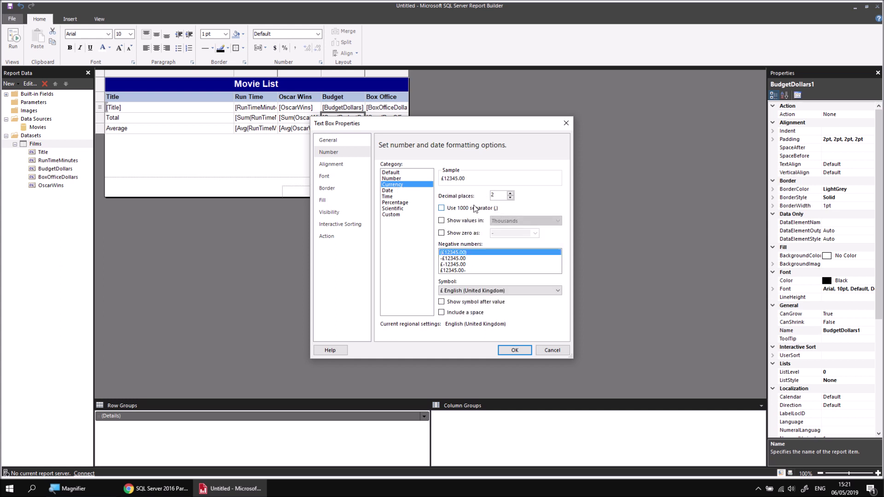
pyautogui.click(442, 209)
pyautogui.click(441, 220)
pyautogui.click(537, 220)
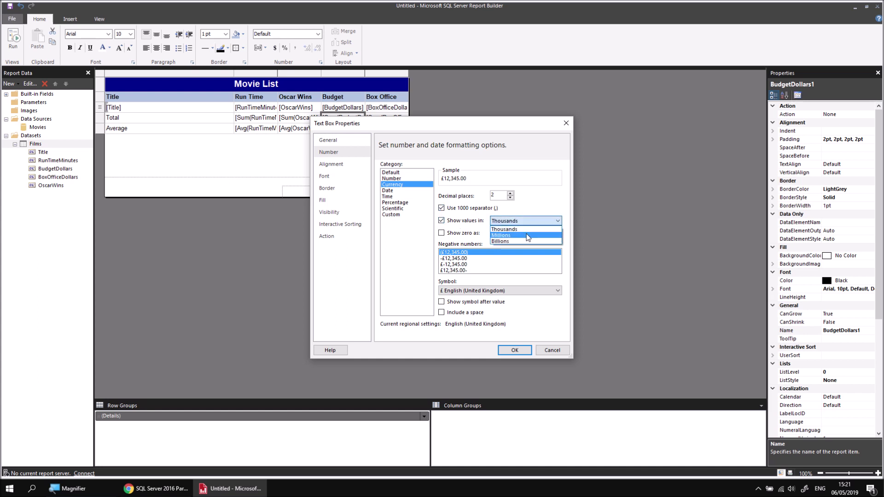
pyautogui.click(502, 235)
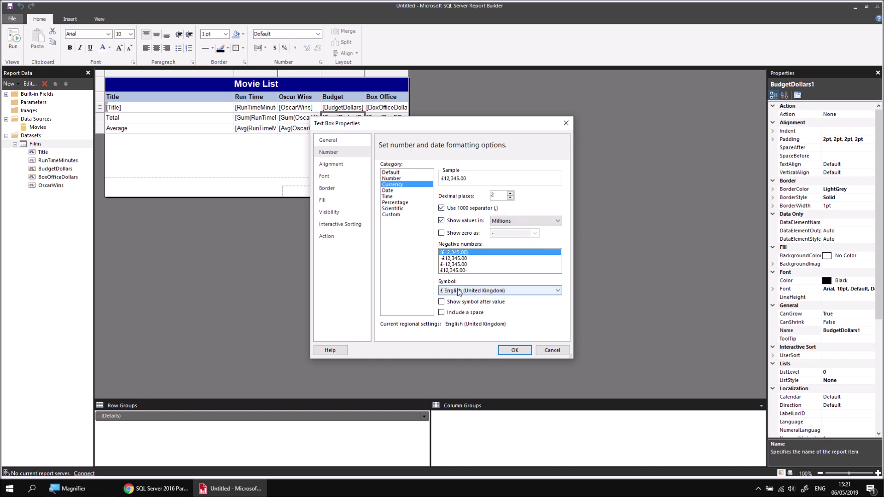
# - Set the Budget total's currency symbol to $ English (United States) and apply the text box properties
pyautogui.click(506, 292)
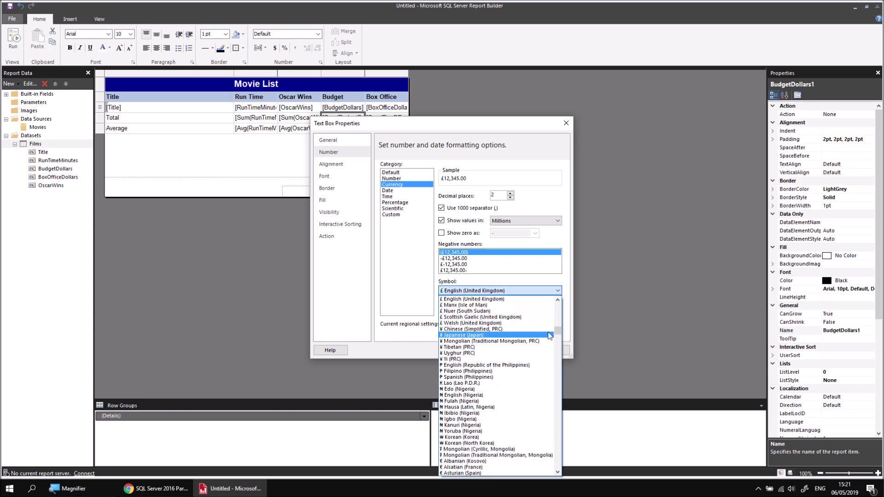
pyautogui.moveTo(557, 330); pyautogui.dragTo(559, 325)
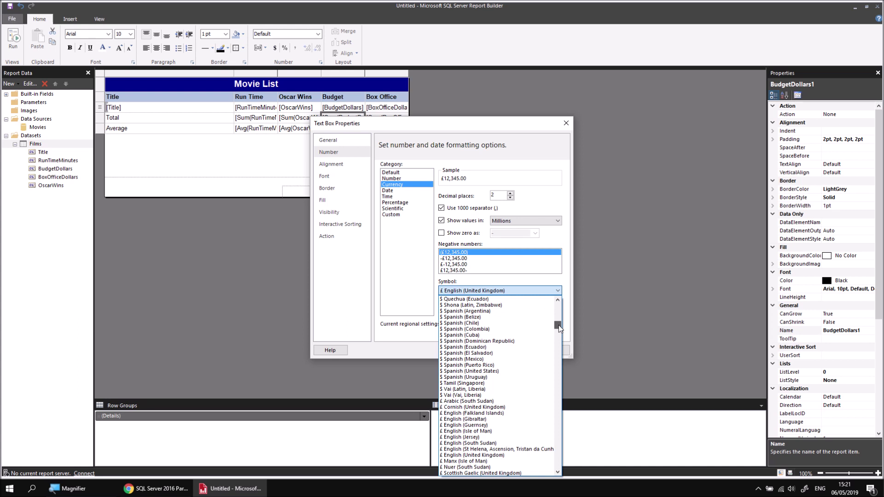
pyautogui.moveTo(559, 325); pyautogui.dragTo(558, 316)
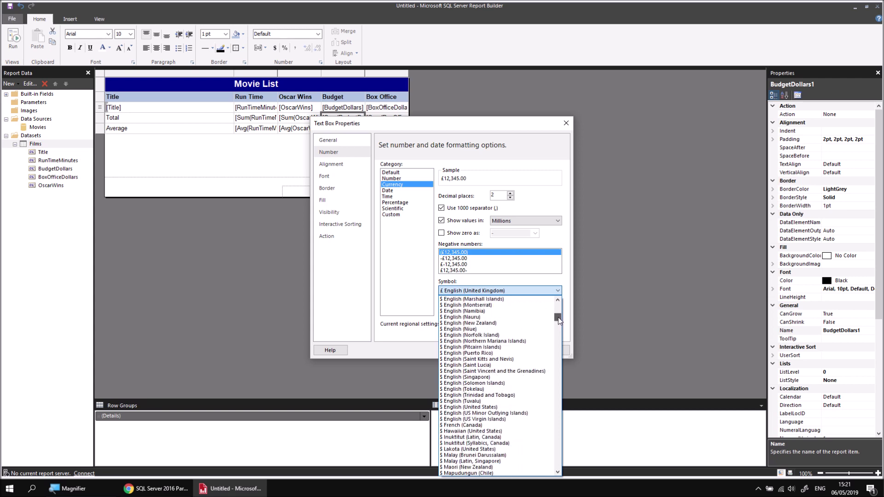
pyautogui.click(479, 407)
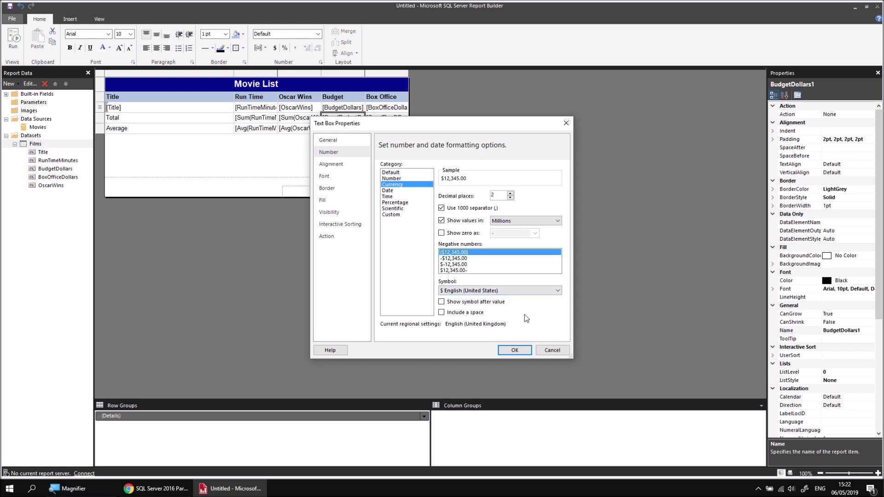
pyautogui.click(515, 351)
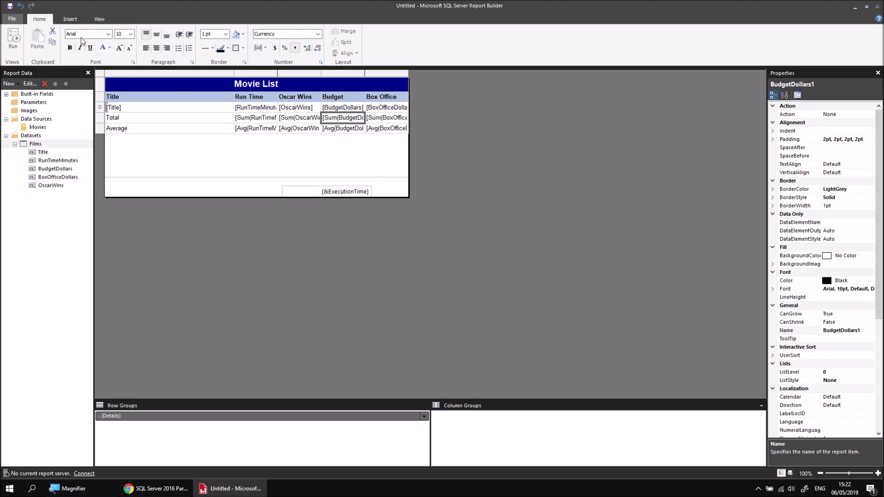
# - Run the report, check the Budget total's currency format on the last page, and return to the design
pyautogui.click(15, 38)
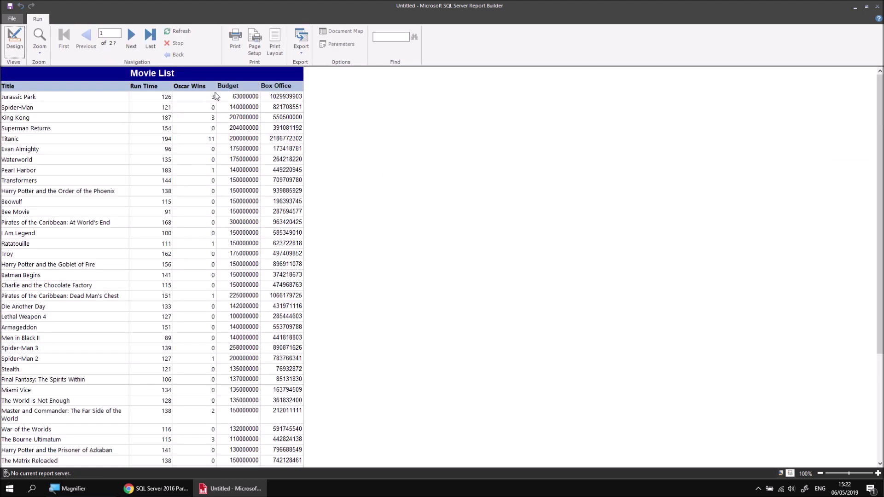
pyautogui.click(152, 35)
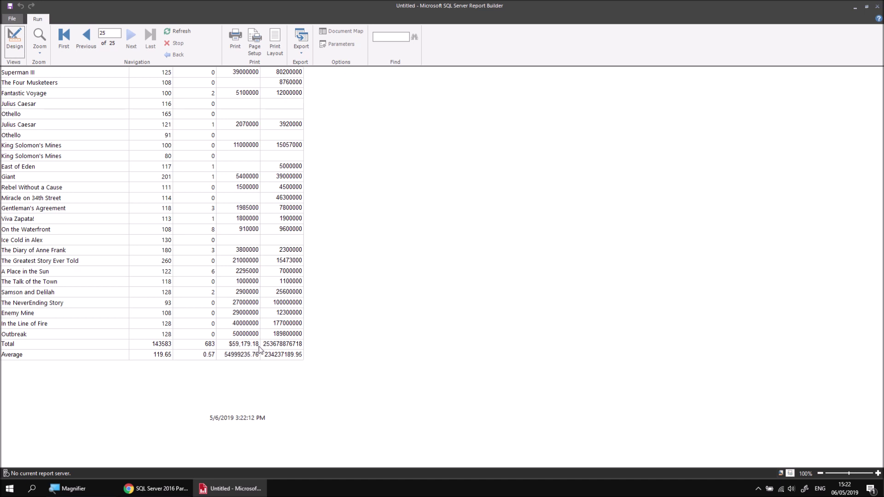
pyautogui.click(14, 45)
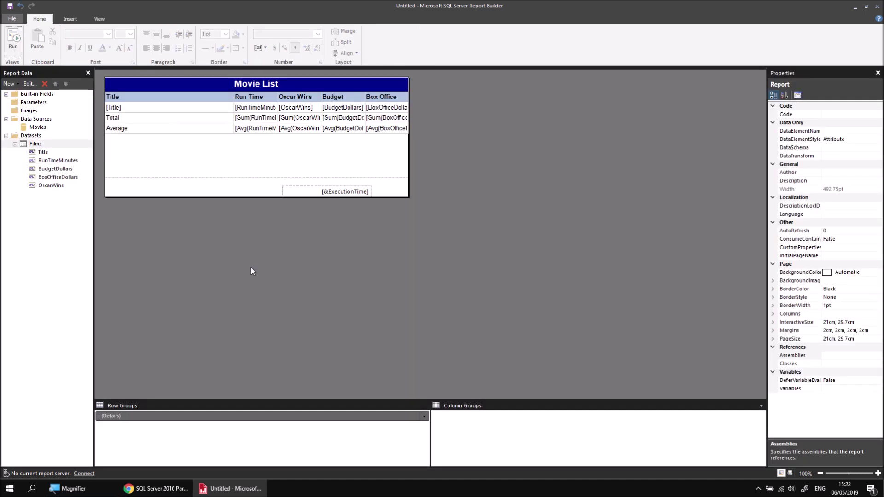
# - Edit the Budget total's Format string to '$'#,0,,.00'm', replacing the negative number section with an m suffix
pyautogui.click(335, 122)
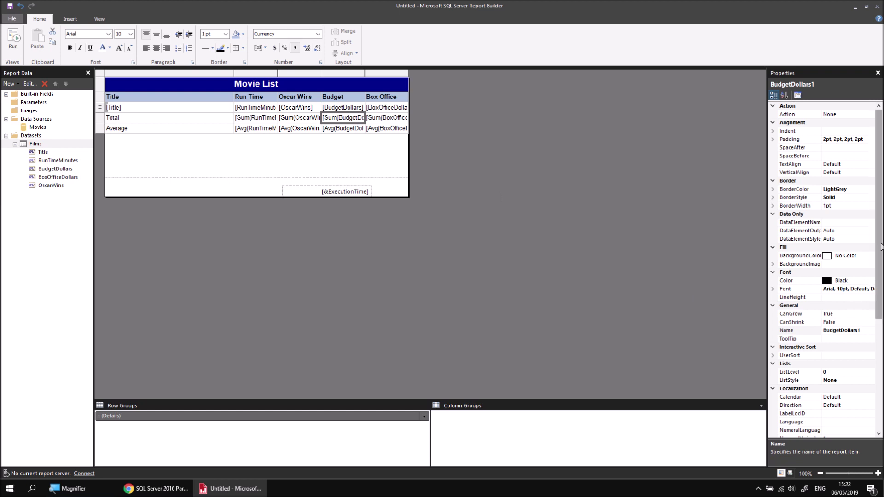
pyautogui.scroll(-2, 854, 299)
pyautogui.scroll(-4, 851, 330)
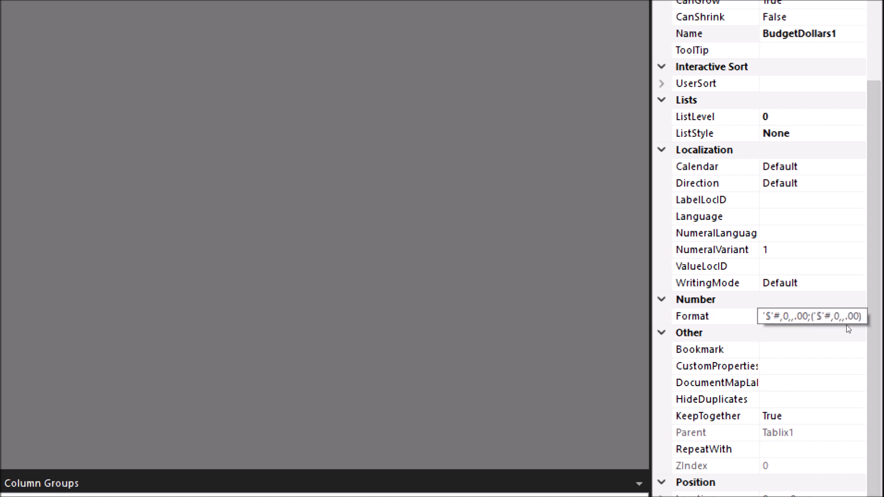
pyautogui.click(847, 324)
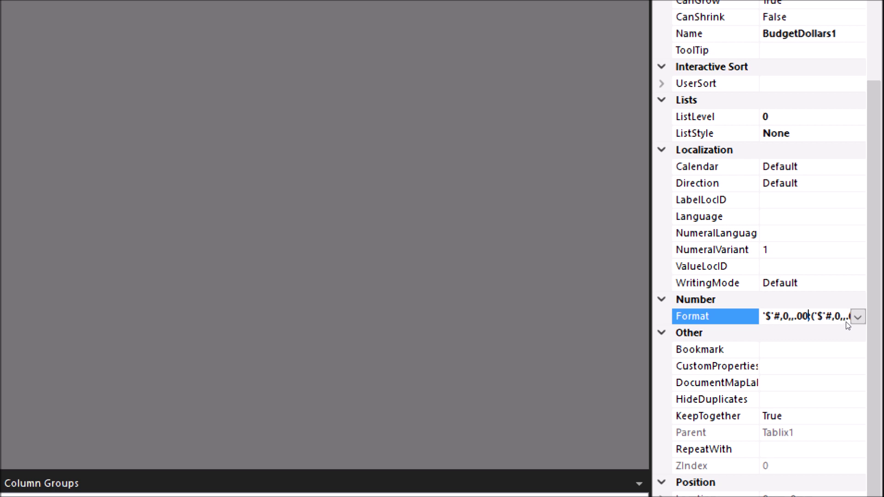
pyautogui.moveTo(809, 316); pyautogui.dragTo(874, 325)
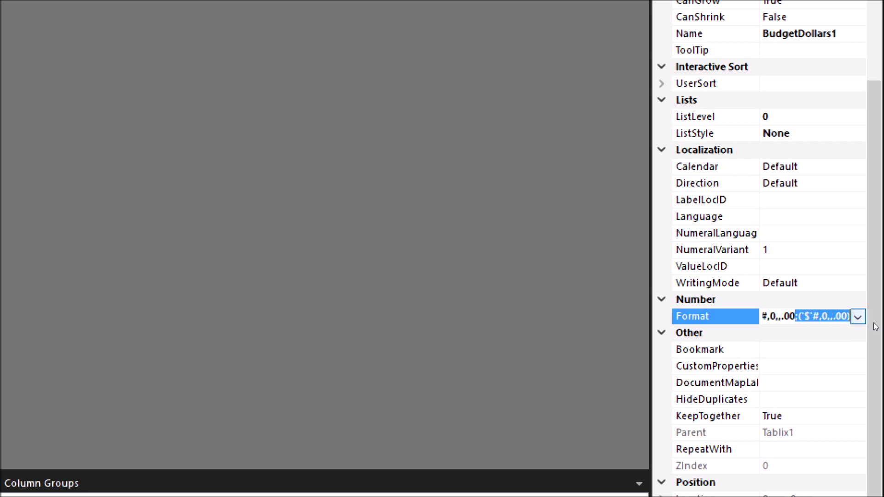
pyautogui.press('Delete')
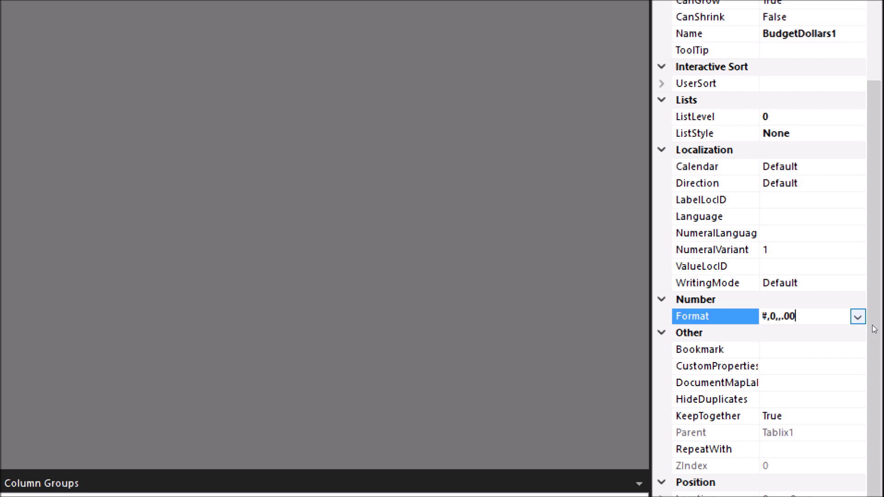
pyautogui.write("'m'")
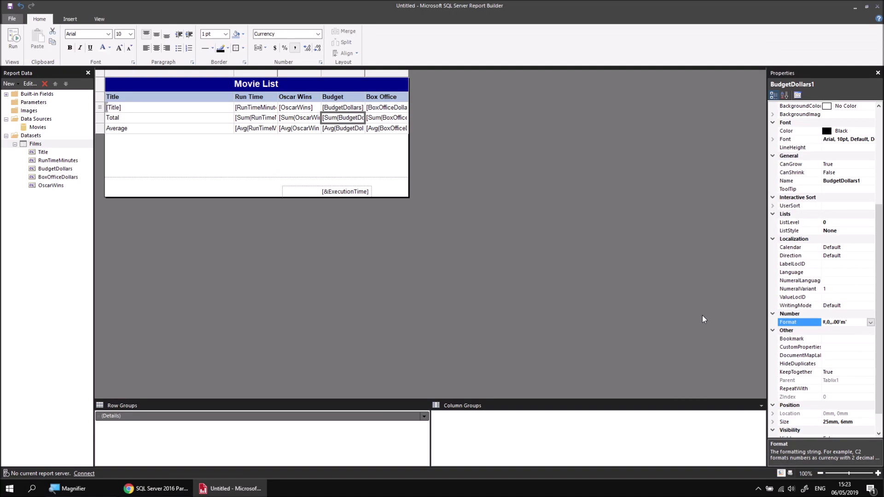
pyautogui.click(702, 315)
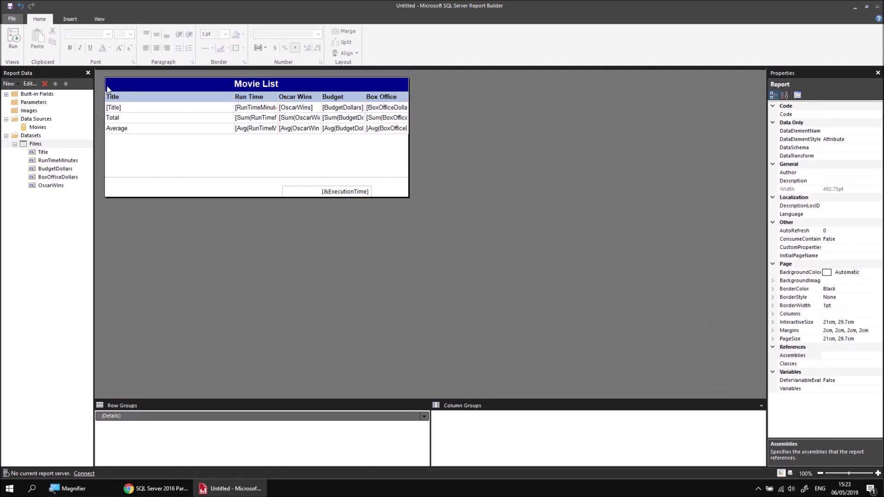
# - Run the report, check the m suffix on the last page's Budget total, and return to the design
pyautogui.click(13, 43)
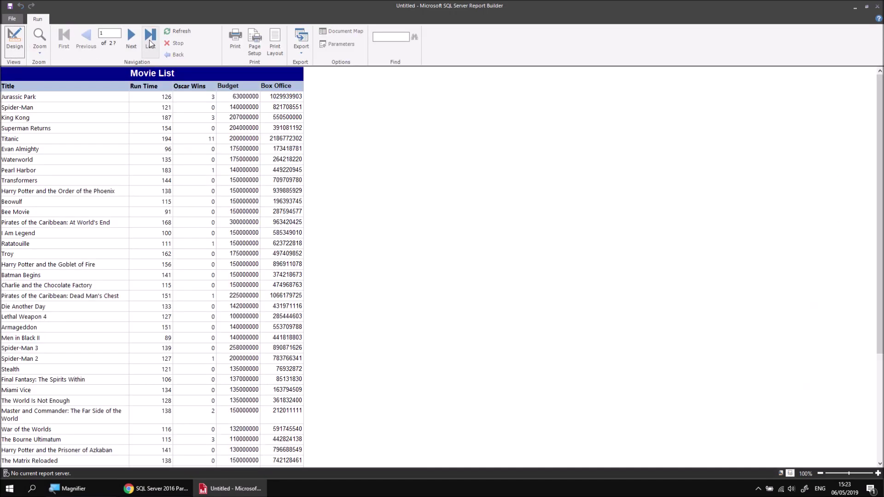
pyautogui.click(150, 43)
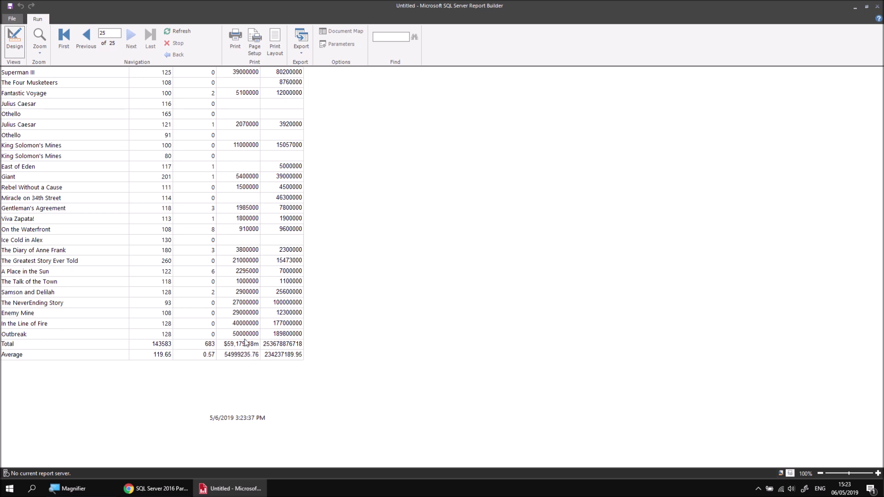
pyautogui.click(14, 40)
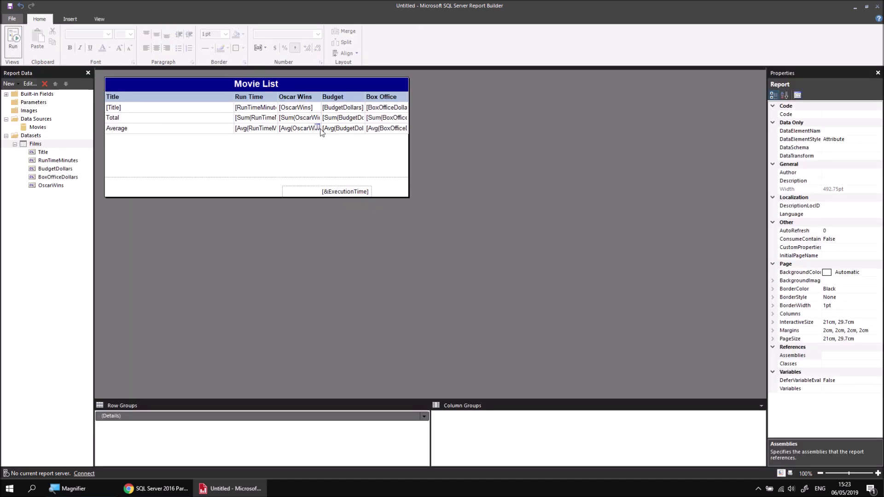
# - Copy the Budget total's format string '$'#,0,,.00'm' to the Total and Average cells of the Budget and Box Office columns
pyautogui.click(332, 120)
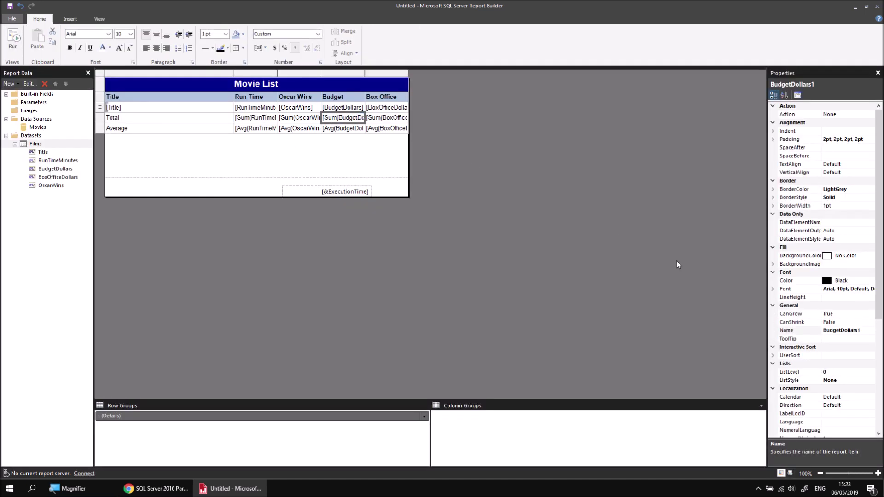
pyautogui.scroll(-7, 861, 276)
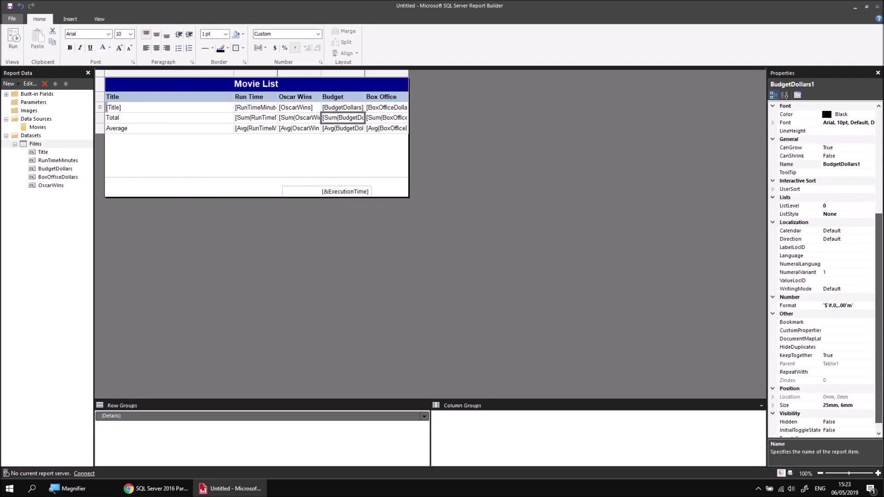
pyautogui.click(827, 305)
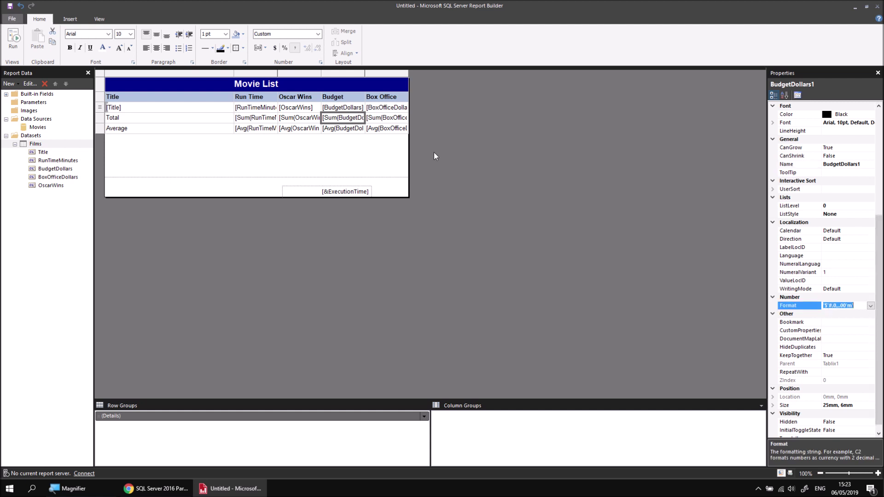
pyautogui.moveTo(388, 132); pyautogui.dragTo(359, 123)
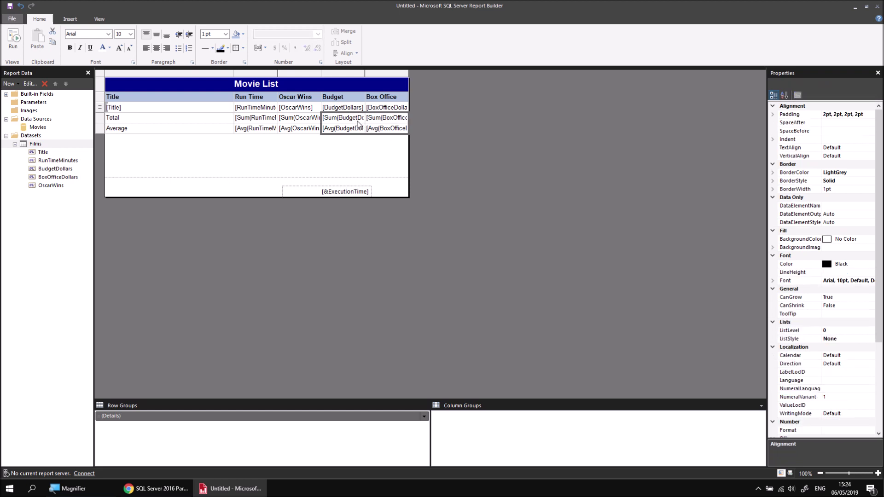
pyautogui.moveTo(881, 226); pyautogui.dragTo(873, 310)
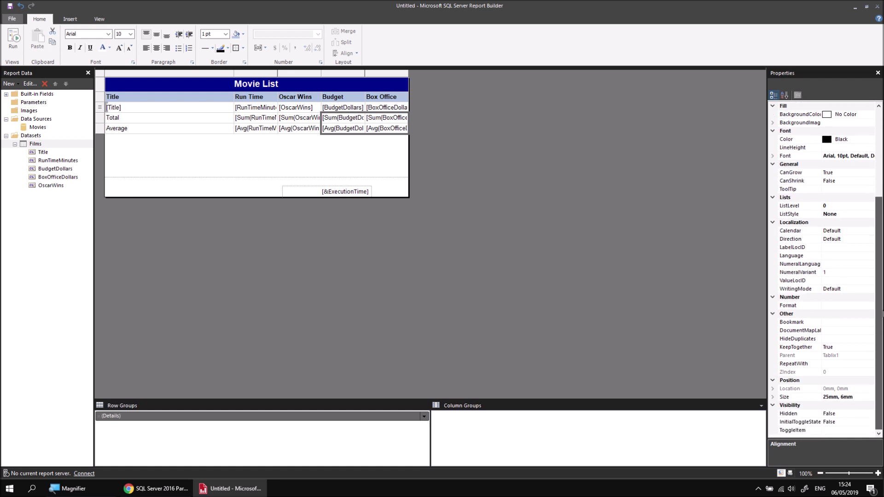
pyautogui.click(836, 306)
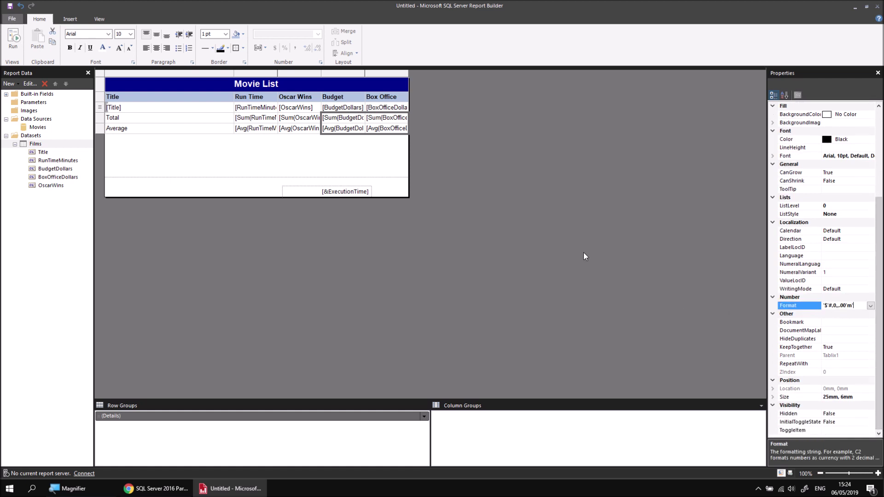
# - Run the report, check the Budget and Box Office totals and averages on the last page, and return to the design
pyautogui.click(14, 38)
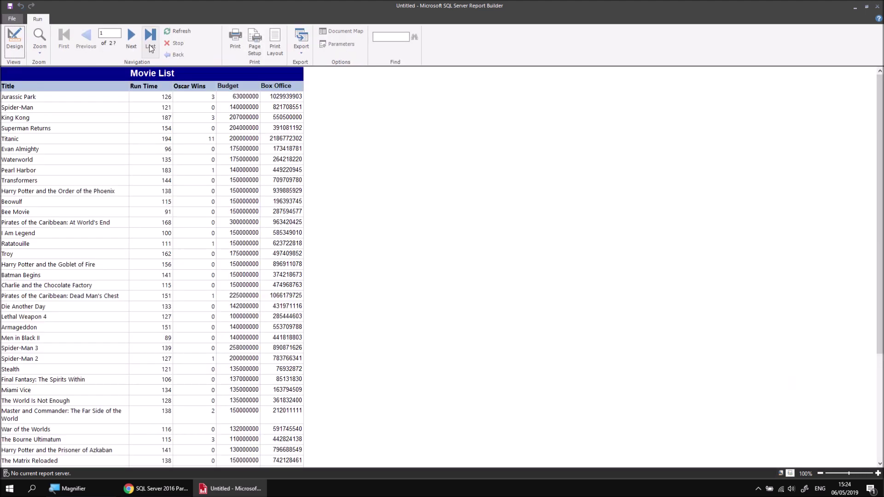
pyautogui.click(150, 45)
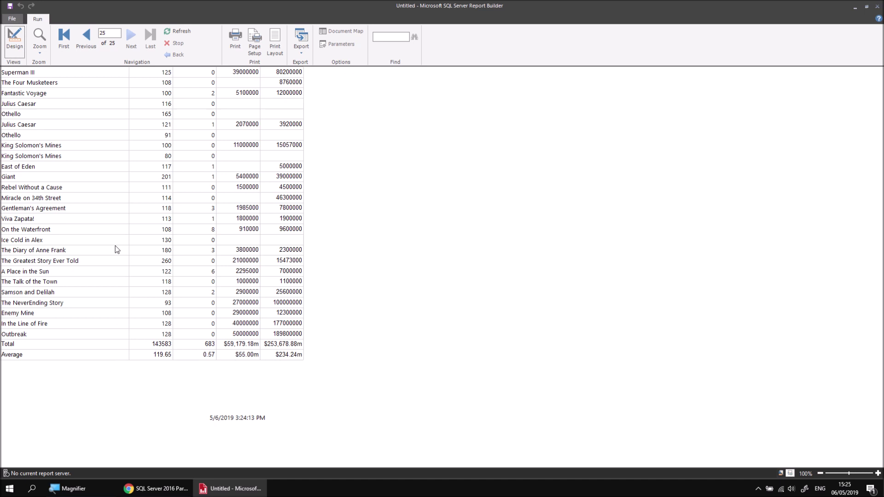
pyautogui.click(14, 41)
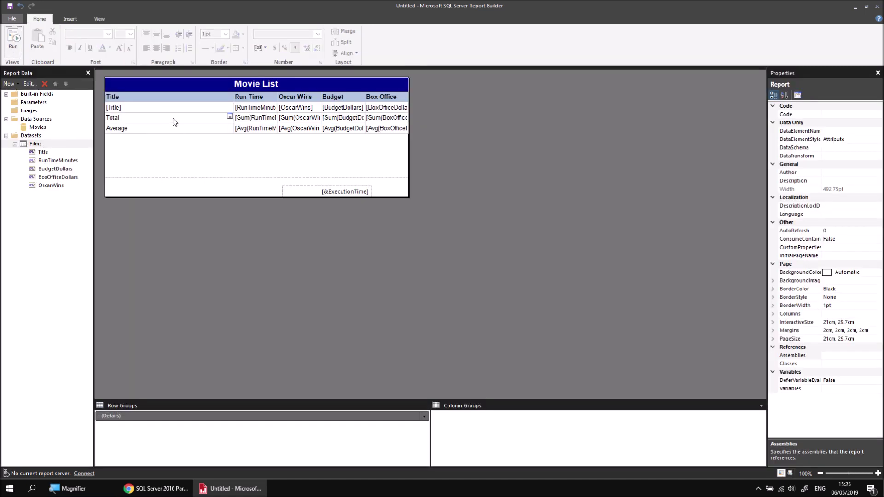
# - Give the Total and Average label cells a DarkBlue fill with bold white text
pyautogui.moveTo(174, 119); pyautogui.dragTo(175, 134)
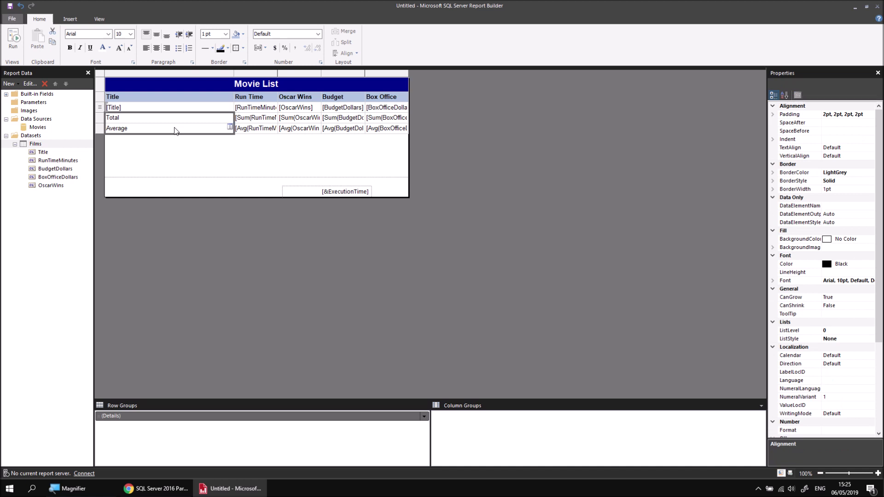
pyautogui.click(244, 35)
pyautogui.click(283, 61)
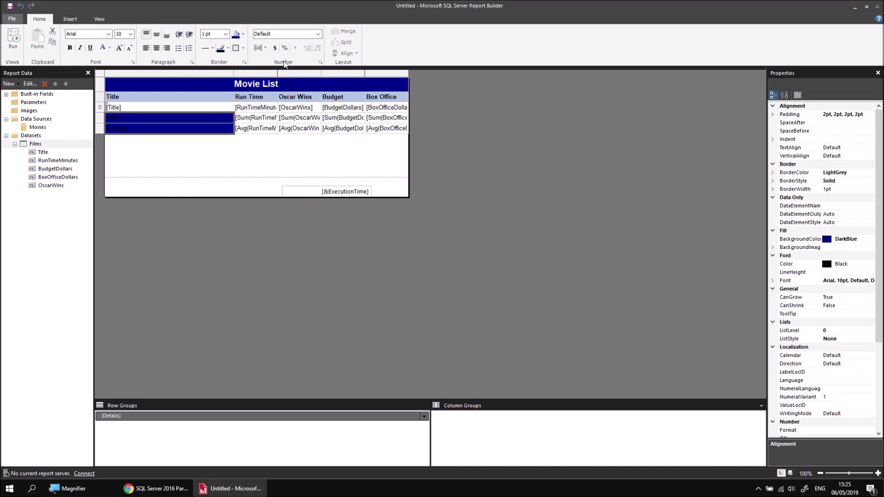
pyautogui.click(103, 48)
pyautogui.click(70, 48)
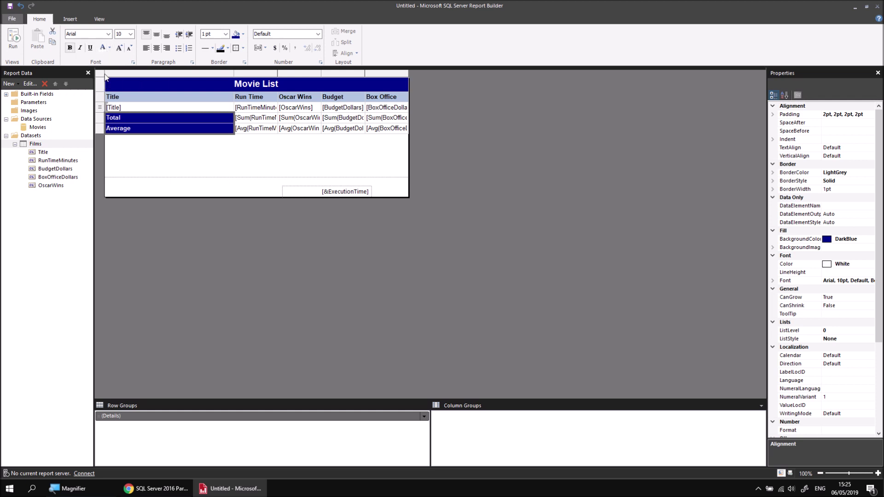
# - Fill the numeric cells of the Total and Average rows, from Run Time to Box Office, with LightSteelBlue
pyautogui.click(247, 133)
pyautogui.moveTo(264, 129); pyautogui.dragTo(377, 123)
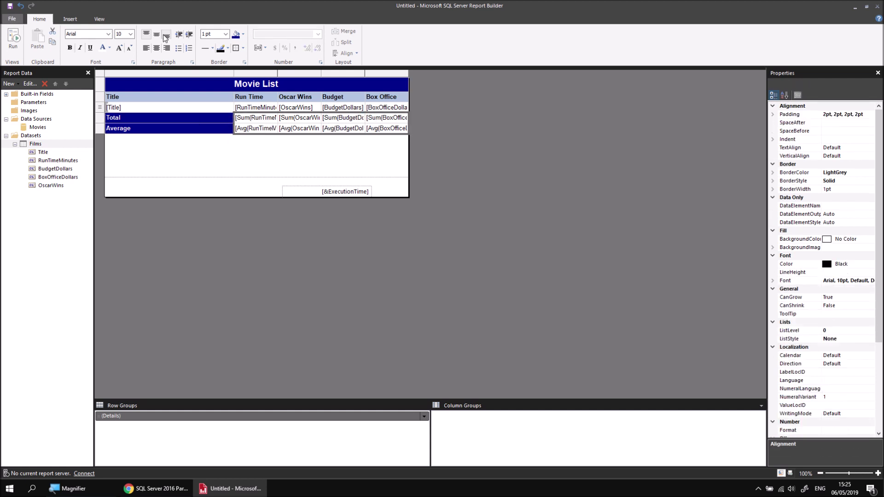
pyautogui.click(244, 37)
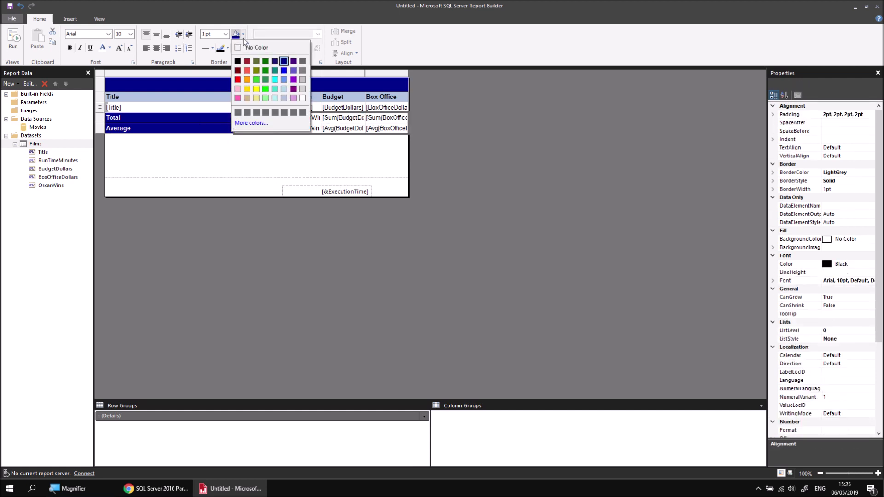
pyautogui.click(284, 97)
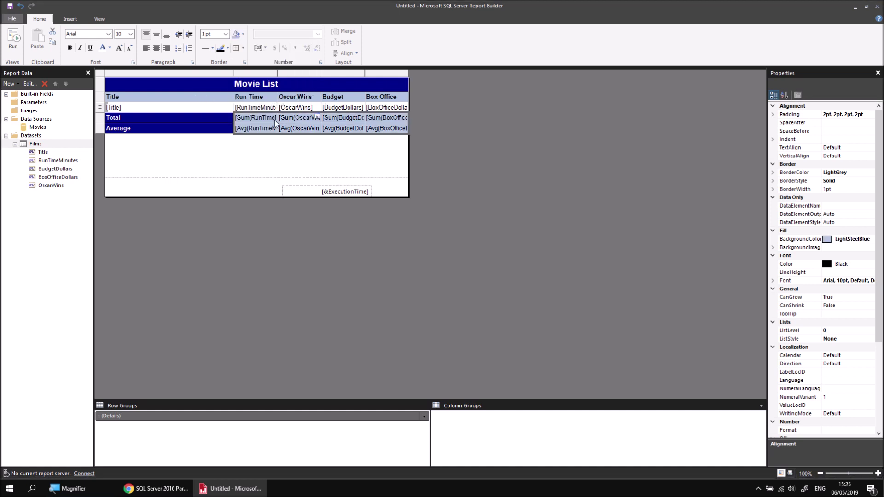
pyautogui.click(264, 155)
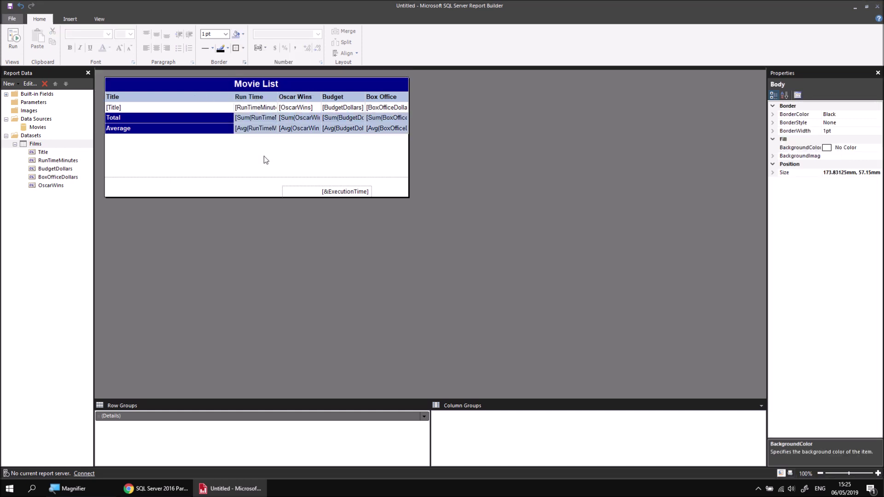
# - Run the report and check the Total and Average row styling on the last page
pyautogui.click(15, 40)
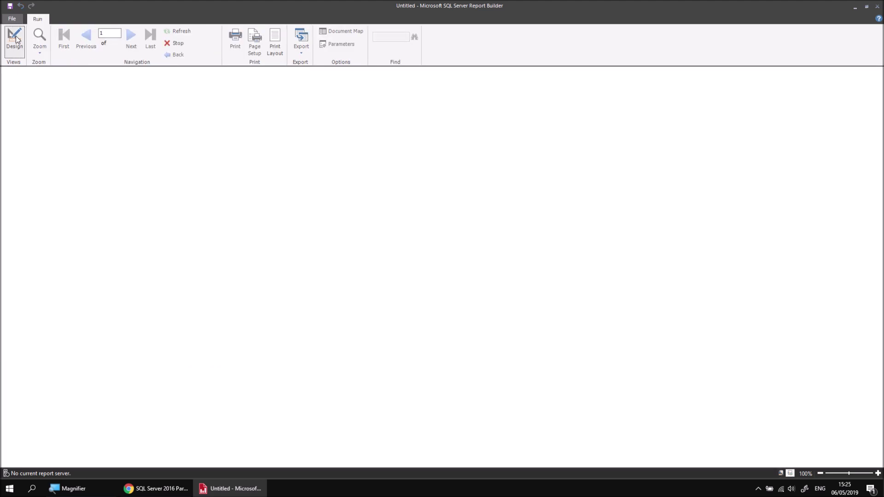
pyautogui.click(150, 43)
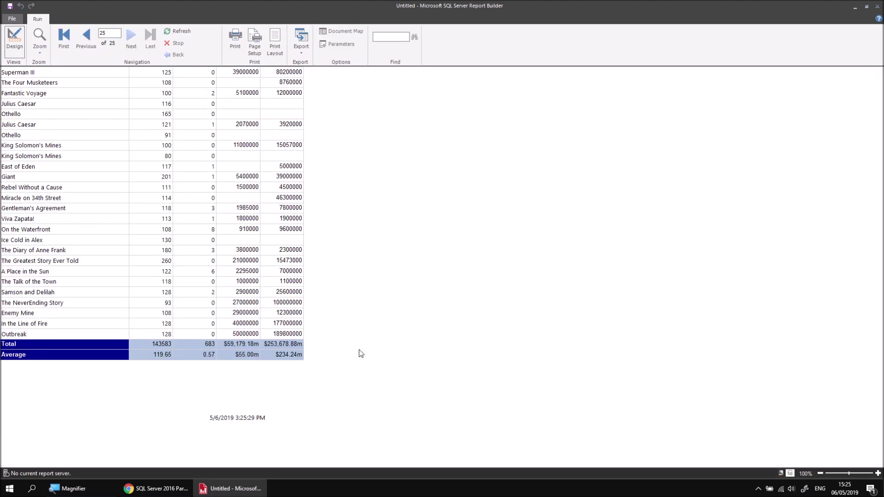